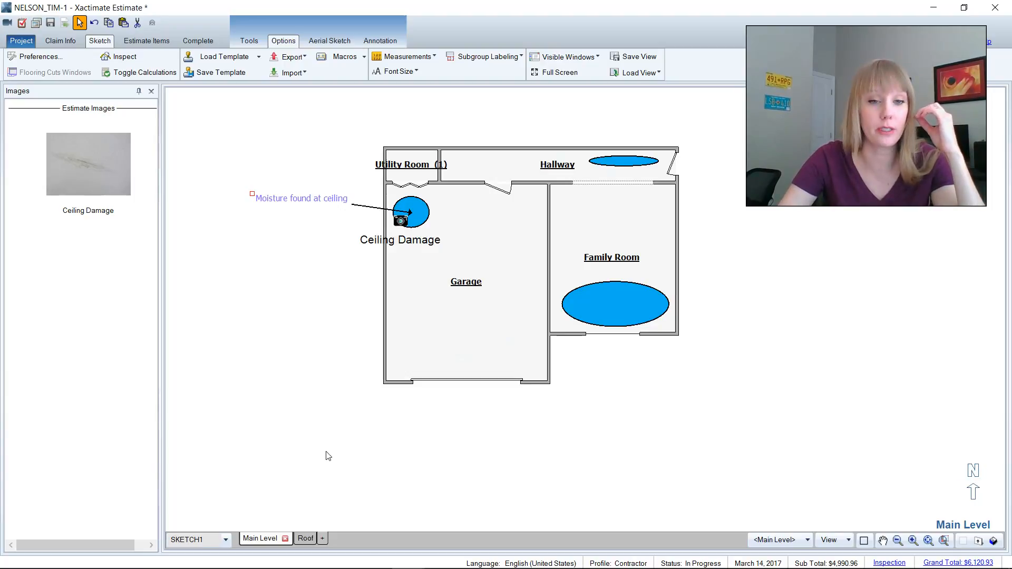
Look over the annotated Roof level of the sketch and return to the Main Level
{"action": "left_click", "coordinate": [307, 538]}
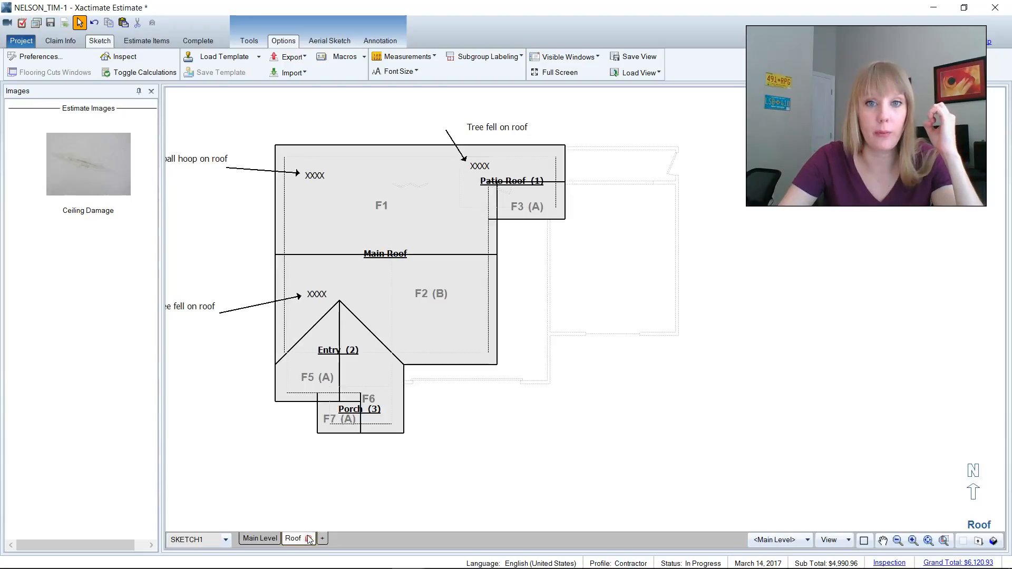
{"action": "left_click_drag", "start_coordinate": [380, 475], "coordinate": [528, 479]}
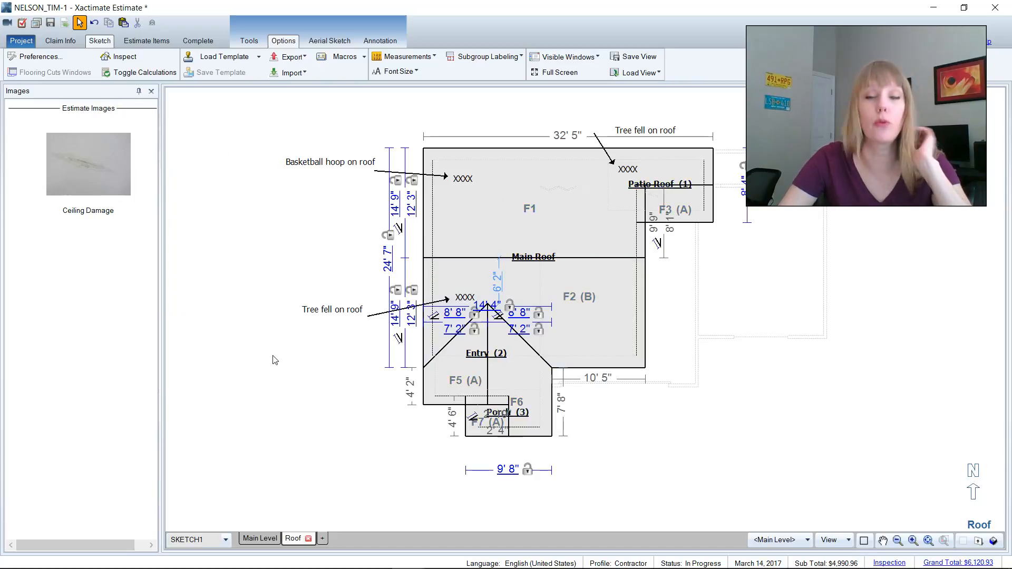
{"action": "left_click", "coordinate": [260, 538]}
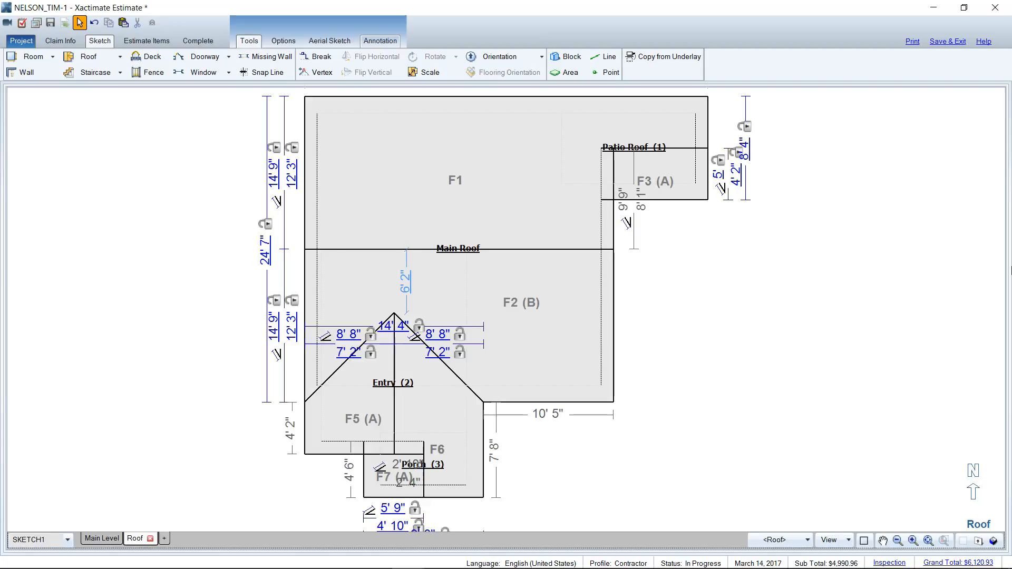
Add a text annotation reading "Tree fell on roof" in the empty area west of the Main Roof
{"action": "left_click", "coordinate": [519, 223]}
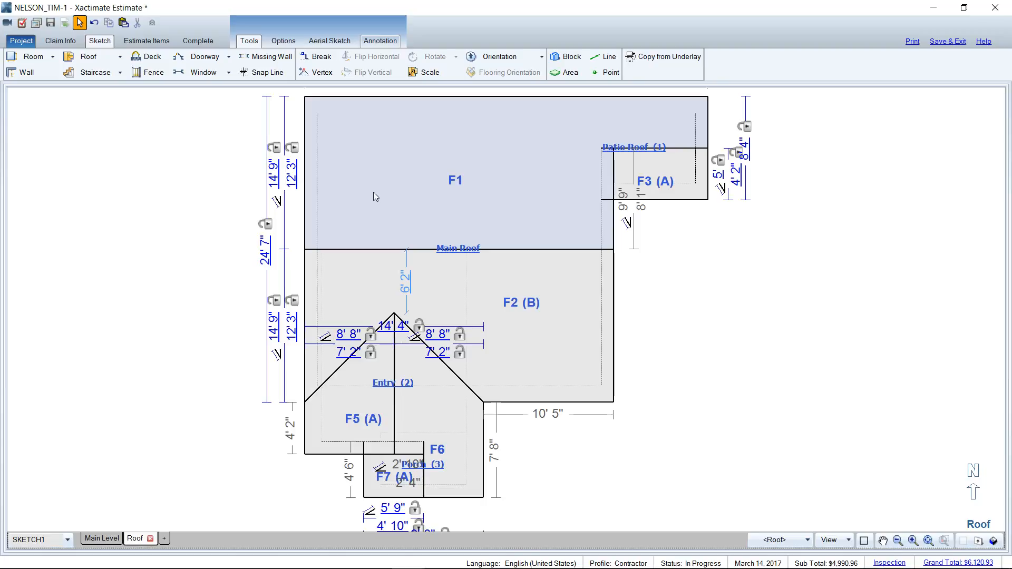
{"action": "left_click", "coordinate": [382, 46]}
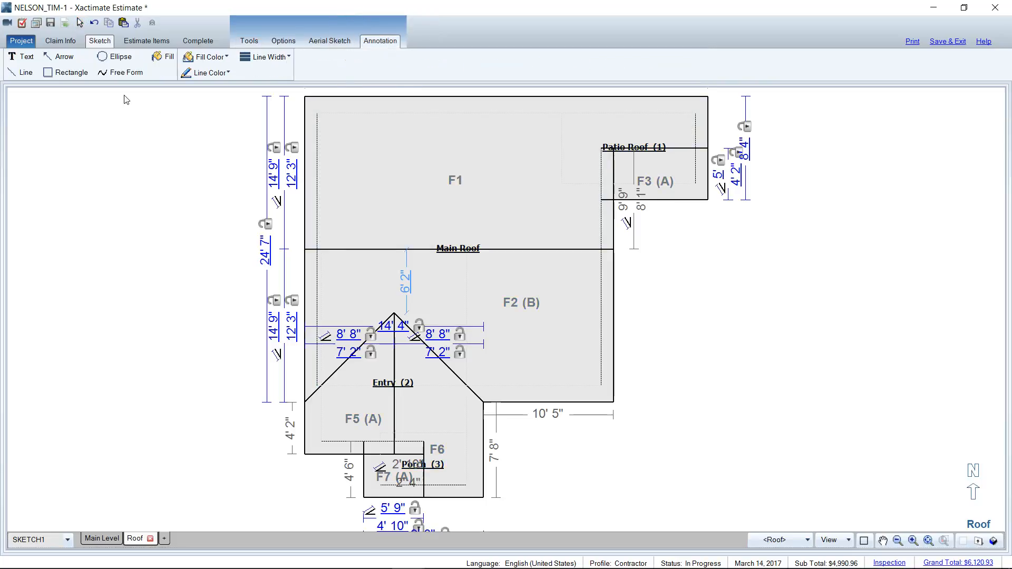
{"action": "left_click", "coordinate": [23, 57]}
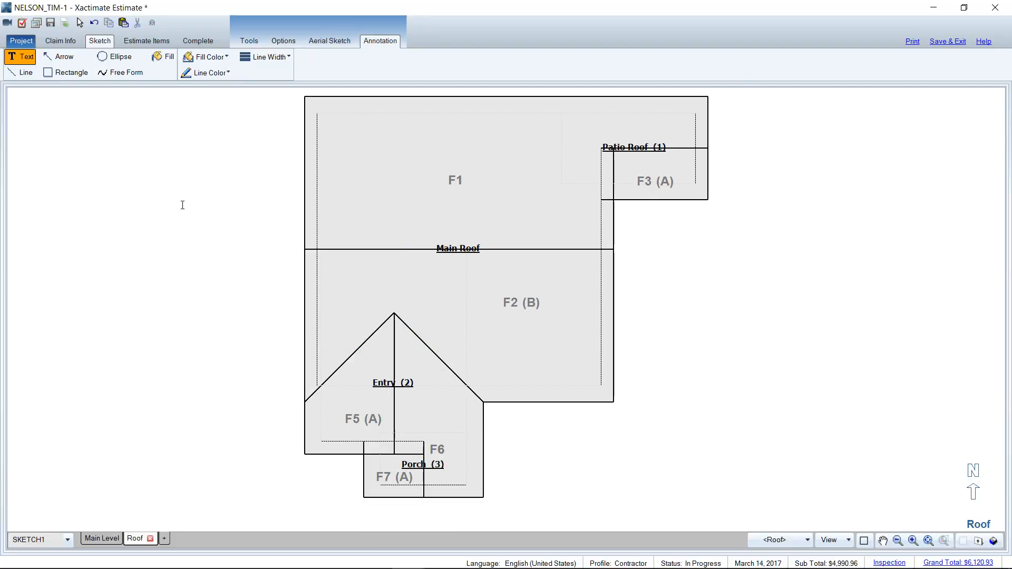
{"action": "left_click", "coordinate": [198, 235]}
{"action": "type", "text": "Tree fell on roof"}
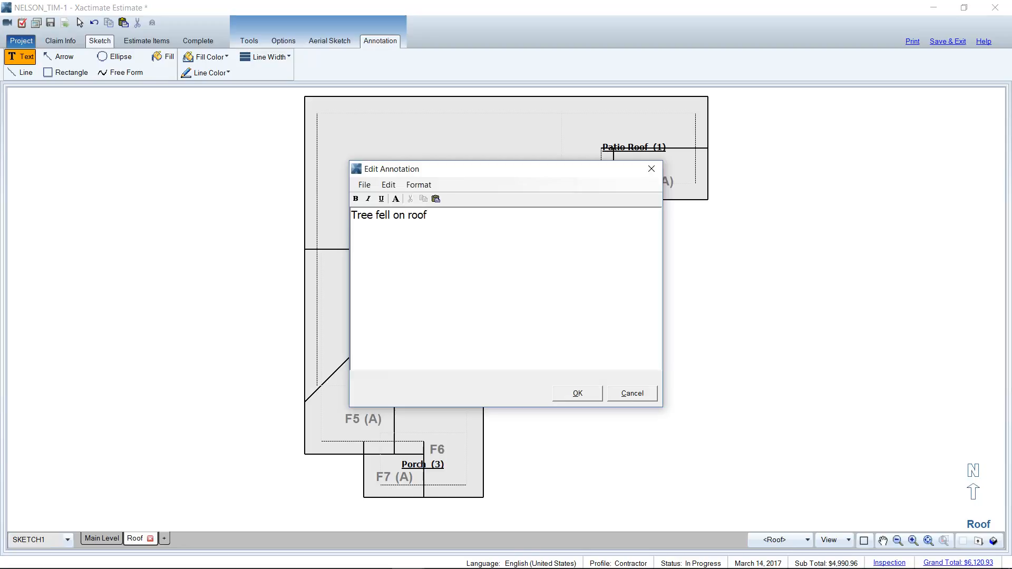
{"action": "left_click", "coordinate": [577, 395]}
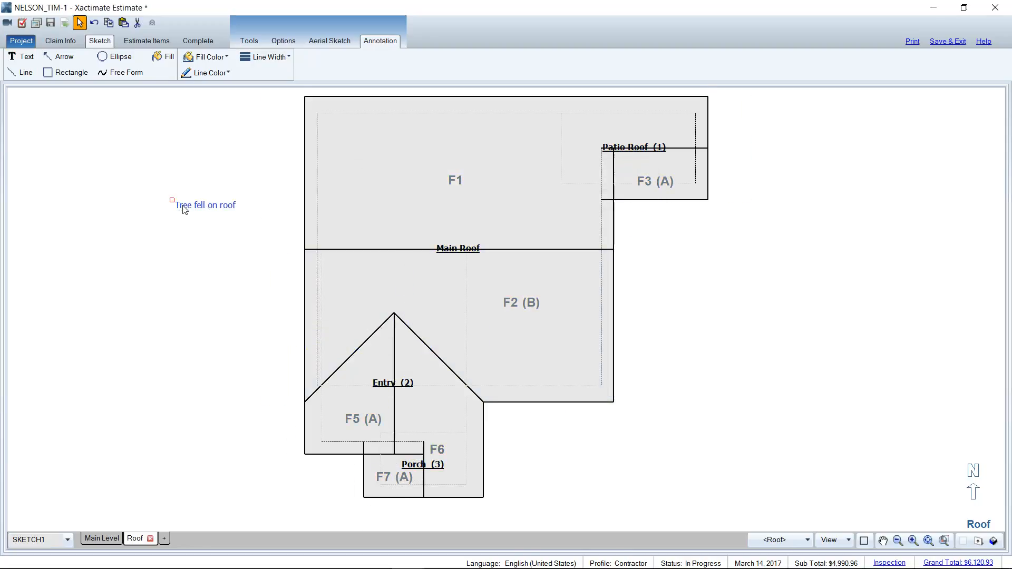
Move the "Tree fell on roof" label down beside slope F2 and draw an arrow from it onto the slope
{"action": "mouse_move", "coordinate": [171, 199]}
{"action": "left_mouse_down"}
{"action": "mouse_move", "coordinate": [169, 222]}
{"action": "mouse_move", "coordinate": [199, 239]}
{"action": "mouse_move", "coordinate": [187, 215]}
{"action": "mouse_move", "coordinate": [193, 312]}
{"action": "left_mouse_up"}
{"action": "left_click", "coordinate": [62, 57]}
{"action": "left_click_drag", "start_coordinate": [227, 330], "coordinate": [339, 307]}
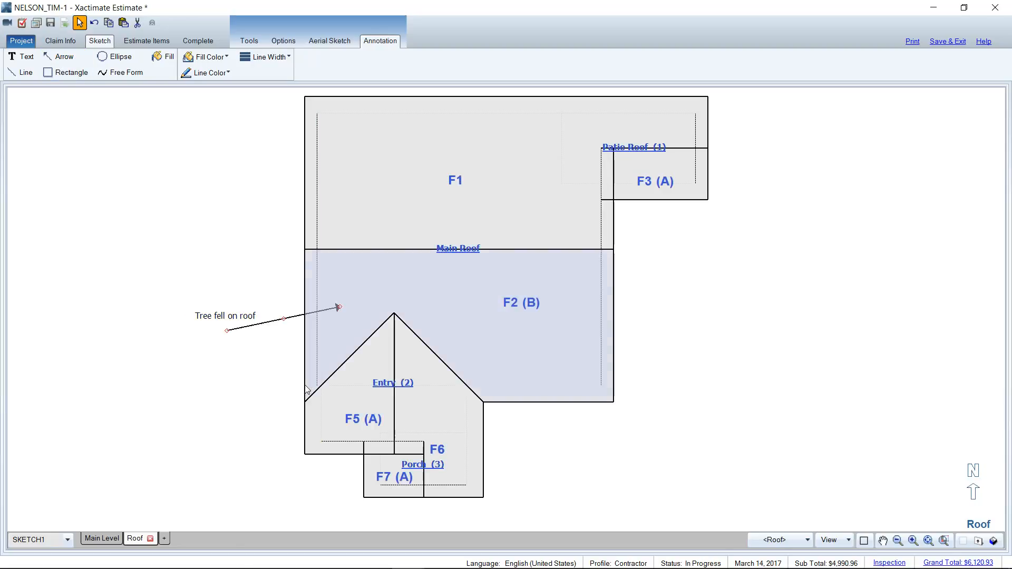
Add a text annotation "XXXX" and position it at the tip of the arrow on slope F2
{"action": "left_click", "coordinate": [23, 59]}
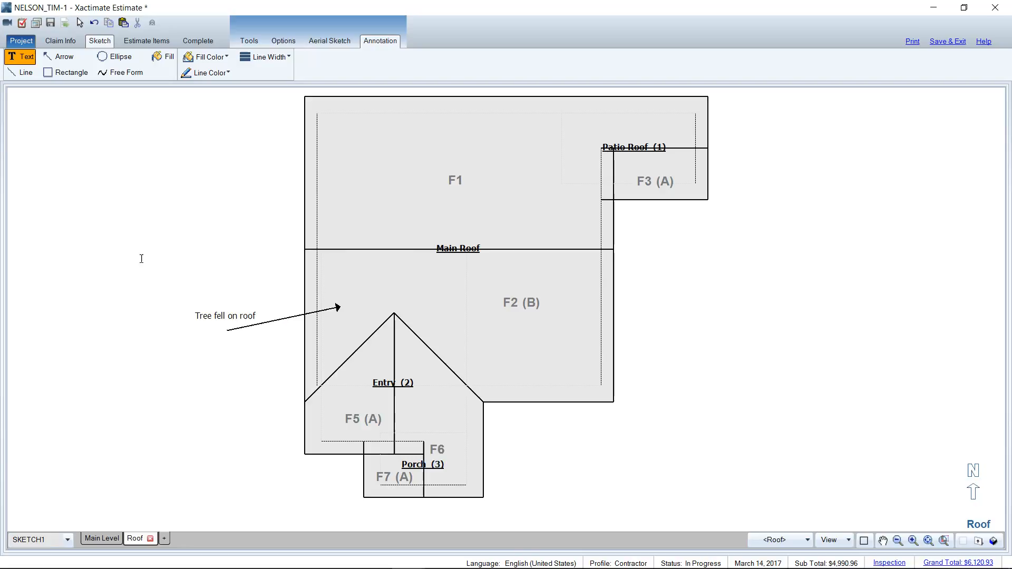
{"action": "left_click", "coordinate": [152, 292]}
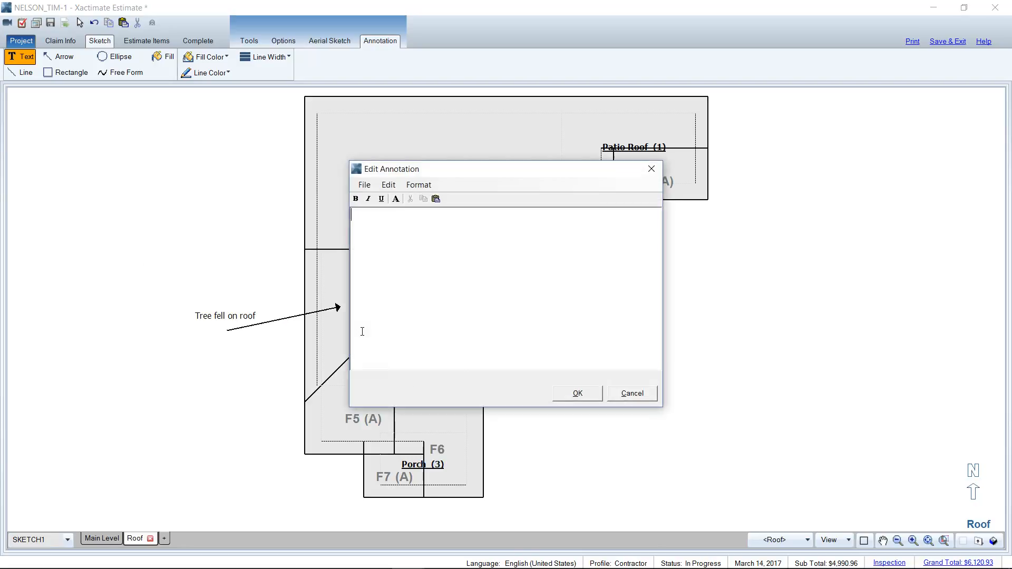
{"action": "type", "text": "XXXX"}
{"action": "left_click", "coordinate": [567, 395]}
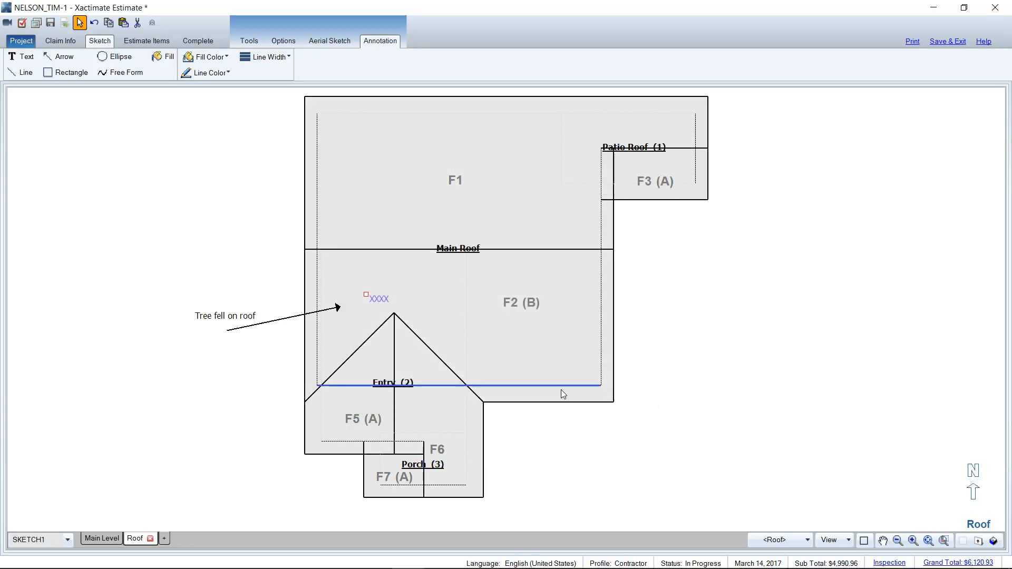
{"action": "mouse_move", "coordinate": [365, 294]}
{"action": "left_mouse_down"}
{"action": "mouse_move", "coordinate": [342, 287]}
{"action": "mouse_move", "coordinate": [346, 298]}
{"action": "left_mouse_up"}
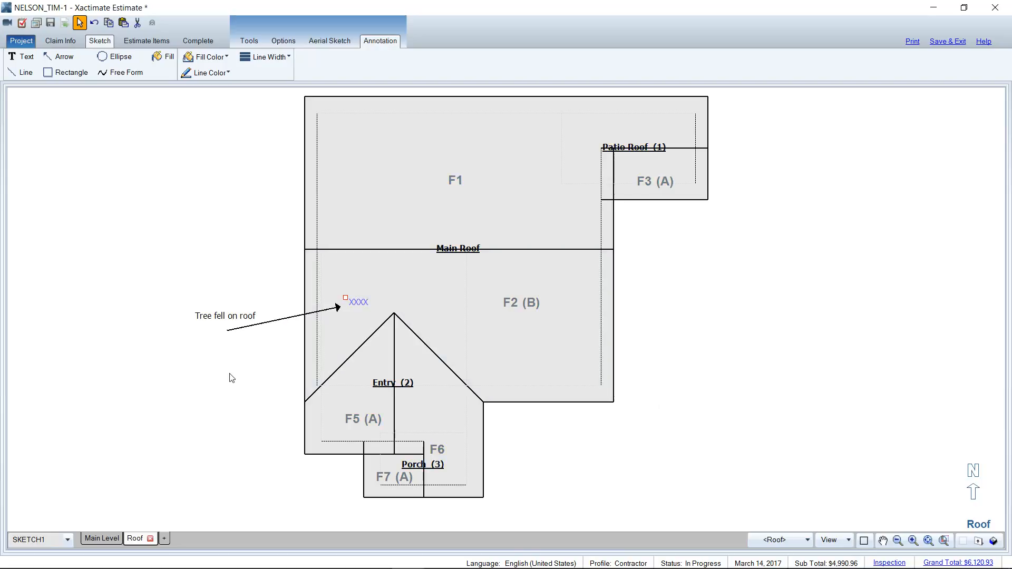
Copy the XXXX marker and place one copy near the Patio Roof and another in the northwest corner of slope F1
{"action": "right_click", "coordinate": [352, 300]}
{"action": "left_click", "coordinate": [369, 322]}
{"action": "right_click", "coordinate": [643, 288]}
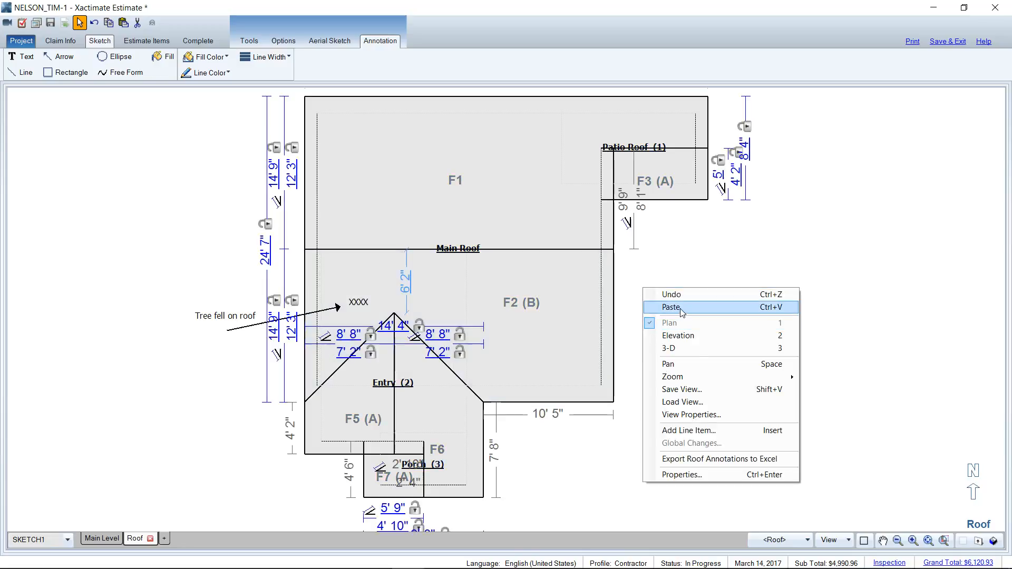
{"action": "left_click", "coordinate": [681, 311]}
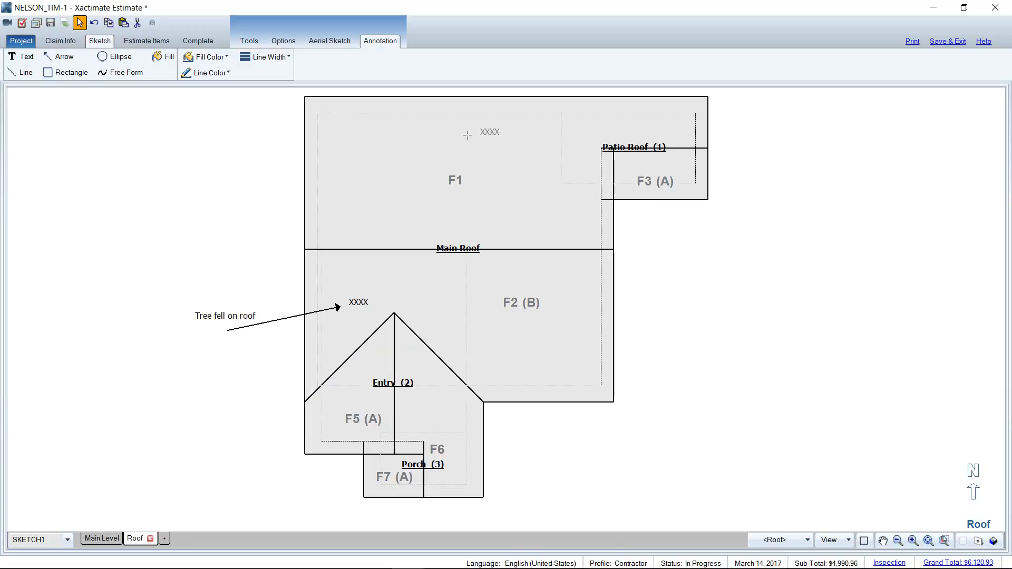
{"action": "left_click", "coordinate": [573, 122]}
{"action": "left_click", "coordinate": [324, 138]}
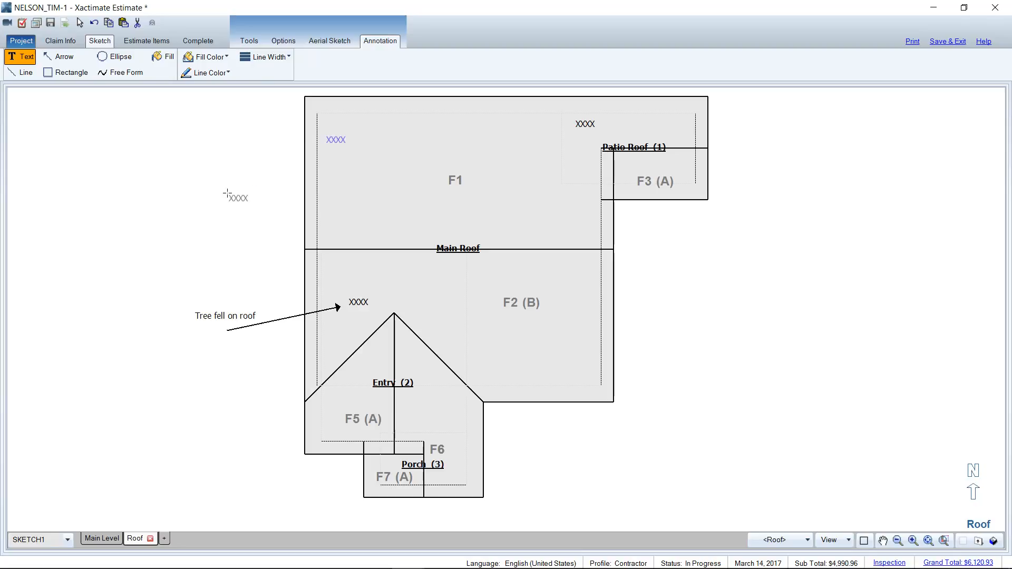
{"action": "key", "text": "Escape"}
Copy the "Tree fell on roof" label and place copies outside the northwest roof corner and above the Patio Roof
{"action": "left_click", "coordinate": [223, 318]}
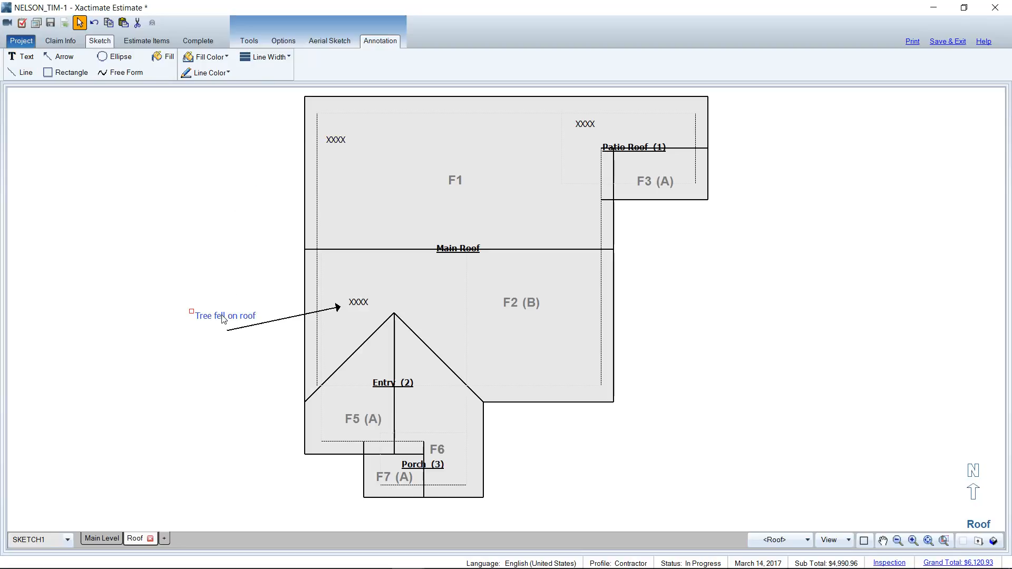
{"action": "key", "text": "ctrl+c"}
{"action": "key", "text": "ctrl+v"}
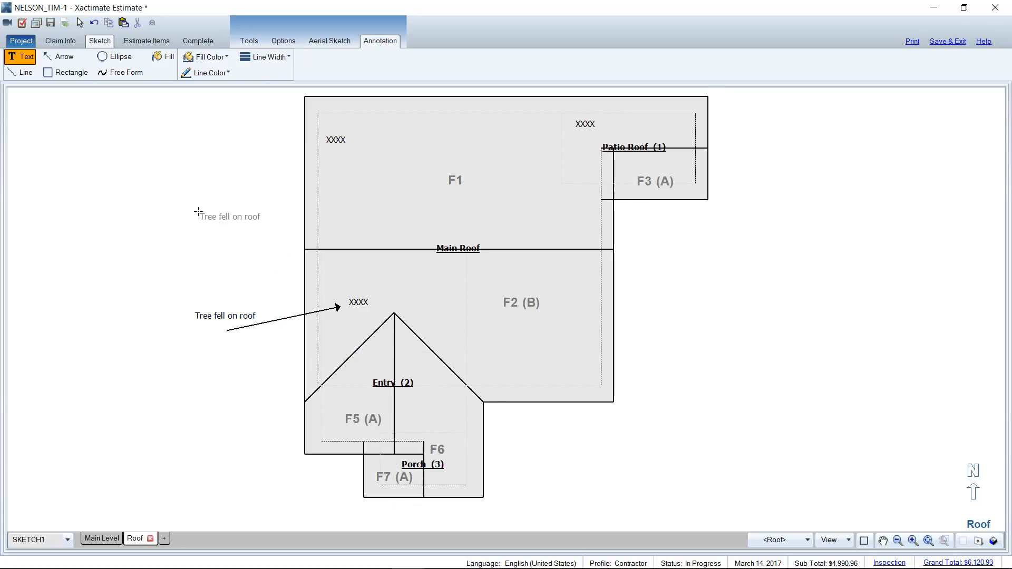
{"action": "left_click", "coordinate": [205, 99]}
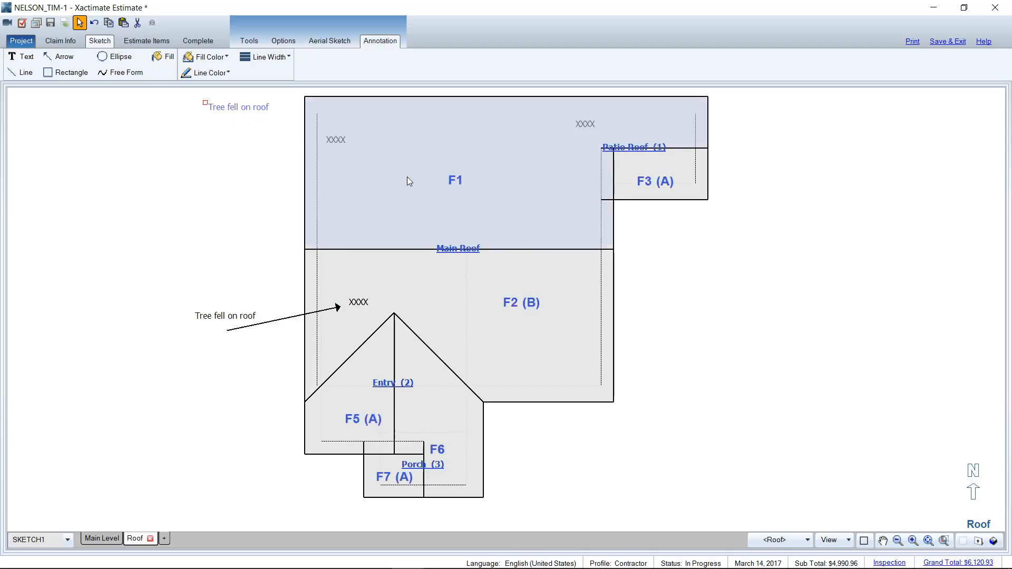
{"action": "scroll", "coordinate": [529, 190], "scroll_direction": "down", "scroll_amount": 2}
{"action": "left_click", "coordinate": [551, 106]}
{"action": "key", "text": "ctrl+v"}
{"action": "left_click", "coordinate": [551, 103]}
Copy the arrow beside the northwest label and adjust its tip and the XXXX marker so they line up
{"action": "left_click", "coordinate": [345, 280]}
{"action": "key", "text": "ctrl+c"}
{"action": "key", "text": "ctrl+v"}
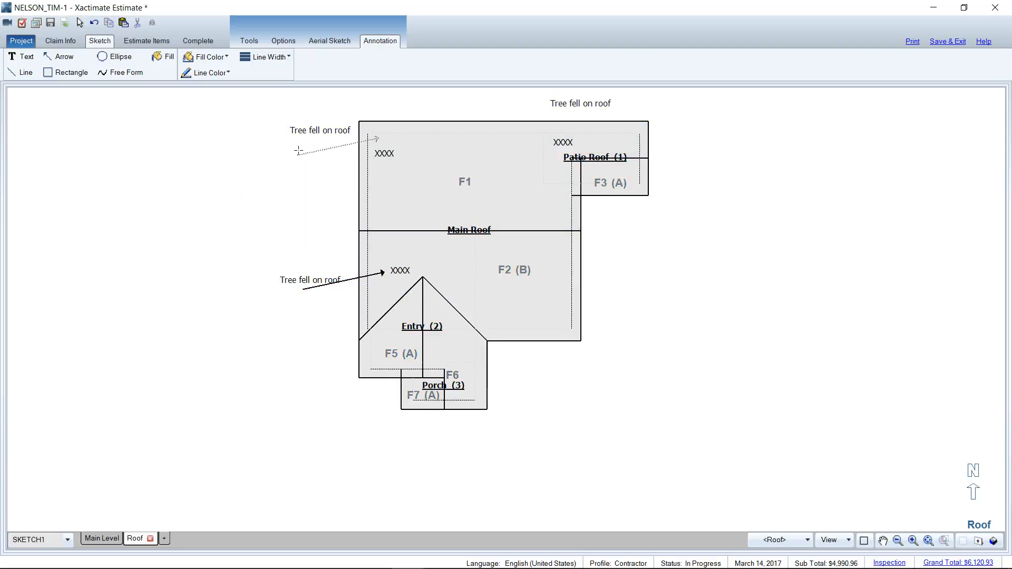
{"action": "left_click", "coordinate": [310, 144]}
{"action": "left_click", "coordinate": [389, 127]}
{"action": "left_click_drag", "start_coordinate": [389, 127], "coordinate": [375, 144]}
{"action": "scroll", "coordinate": [375, 144], "scroll_direction": "up", "scroll_amount": 2}
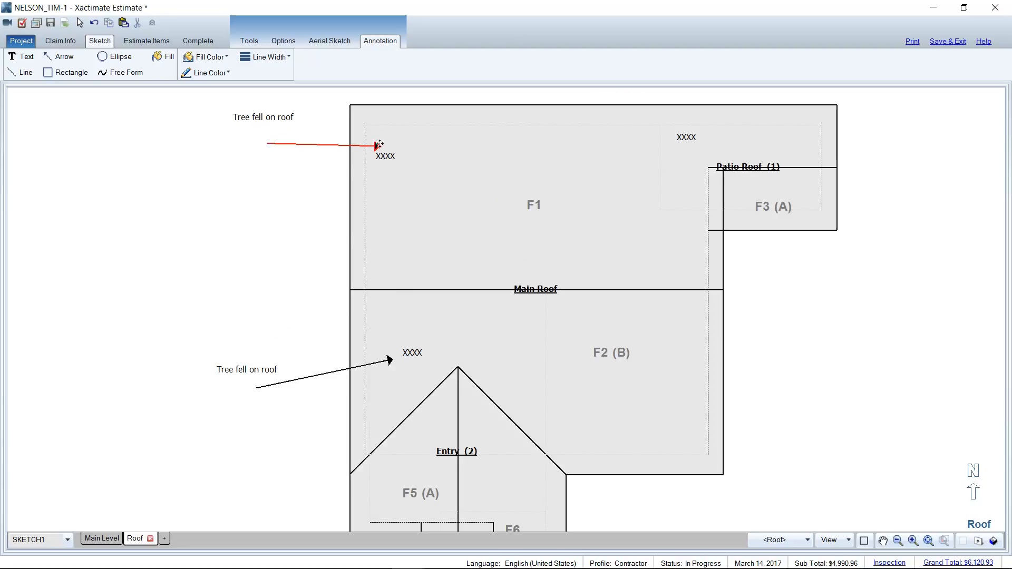
{"action": "mouse_move", "coordinate": [377, 145]}
{"action": "left_mouse_down"}
{"action": "mouse_move", "coordinate": [366, 170]}
{"action": "mouse_move", "coordinate": [383, 140]}
{"action": "mouse_move", "coordinate": [379, 156]}
{"action": "mouse_move", "coordinate": [398, 148]}
{"action": "mouse_move", "coordinate": [388, 152]}
{"action": "left_mouse_up"}
{"action": "key", "text": "Escape"}
{"action": "left_click", "coordinate": [380, 140]}
{"action": "scroll", "coordinate": [373, 175], "scroll_direction": "down", "scroll_amount": 3}
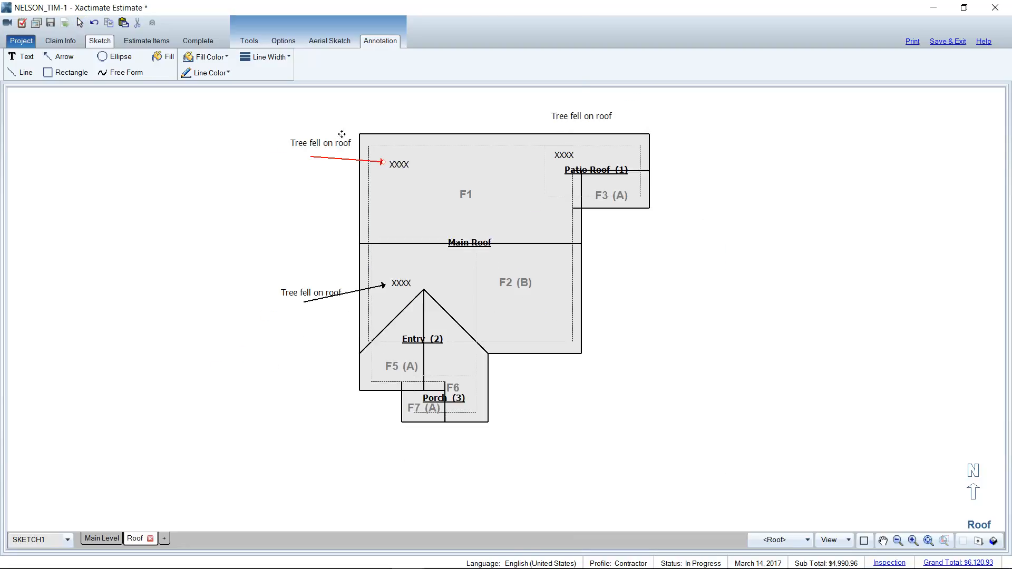
Change the northwest label's text to "Basketball hoop on roof" and move it farther from the roof edge
{"action": "double_click", "coordinate": [327, 147]}
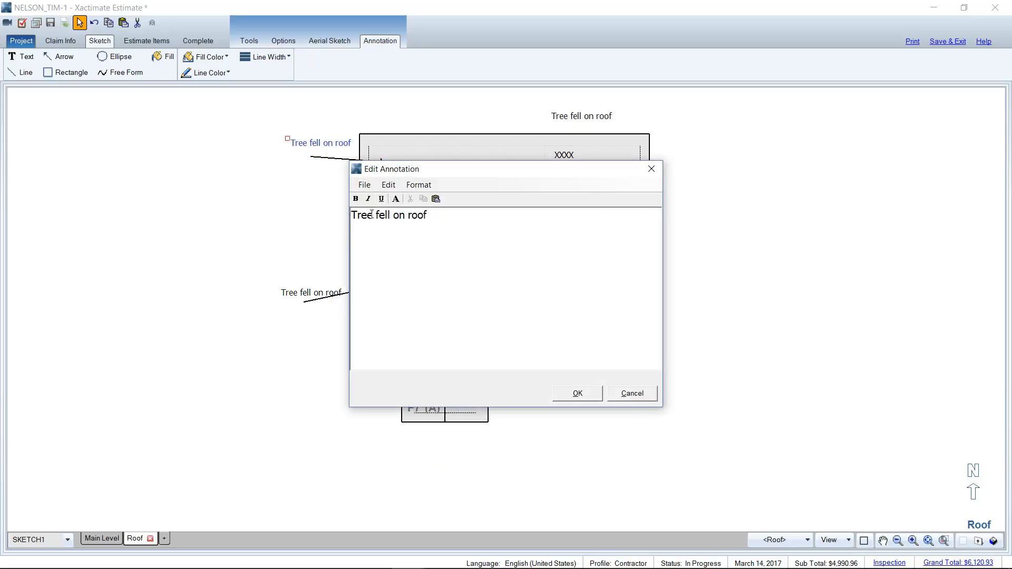
{"action": "left_click_drag", "start_coordinate": [427, 215], "coordinate": [345, 217]}
{"action": "type", "text": "Basketball hoop"}
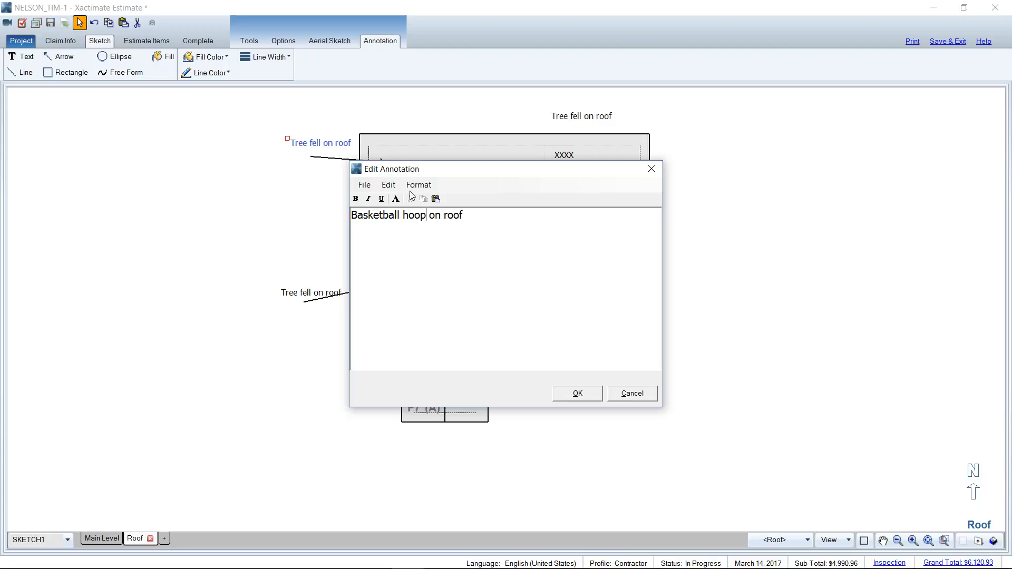
{"action": "left_click", "coordinate": [577, 394]}
{"action": "left_click_drag", "start_coordinate": [287, 136], "coordinate": [231, 125]}
Copy the basketball hoop arrow beside the label above the Patio Roof and aim its tip at the XXXX marker there
{"action": "left_click", "coordinate": [357, 162]}
{"action": "key", "text": "ctrl+c"}
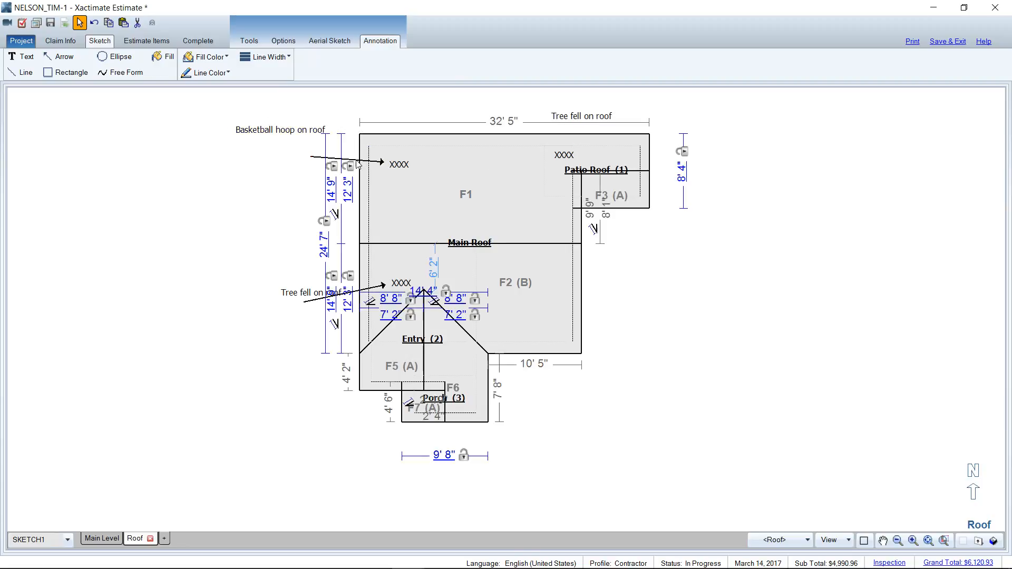
{"action": "key", "text": "ctrl+v"}
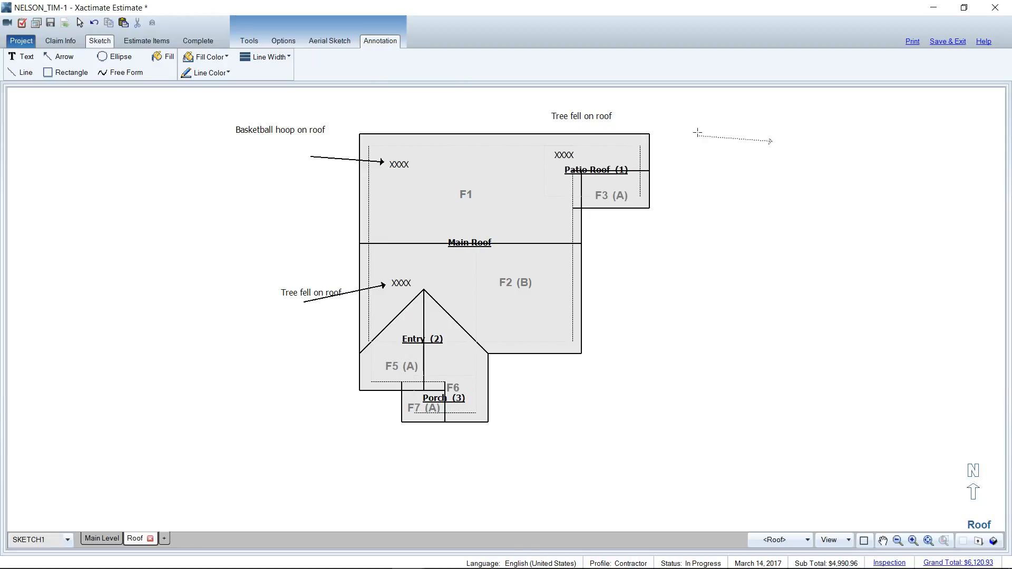
{"action": "left_click", "coordinate": [530, 119]}
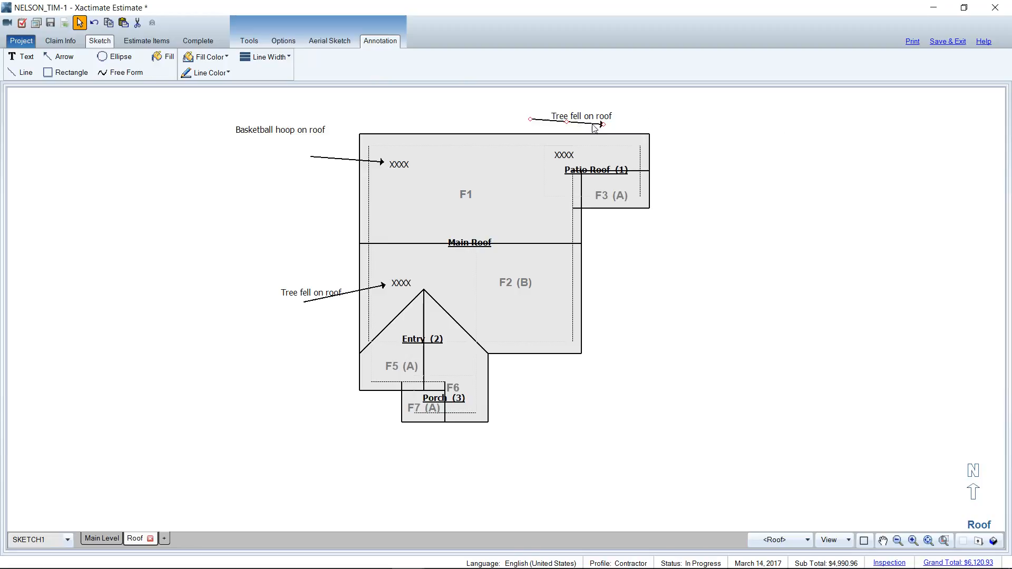
{"action": "left_click_drag", "start_coordinate": [602, 124], "coordinate": [550, 150]}
{"action": "left_click", "coordinate": [236, 230]}
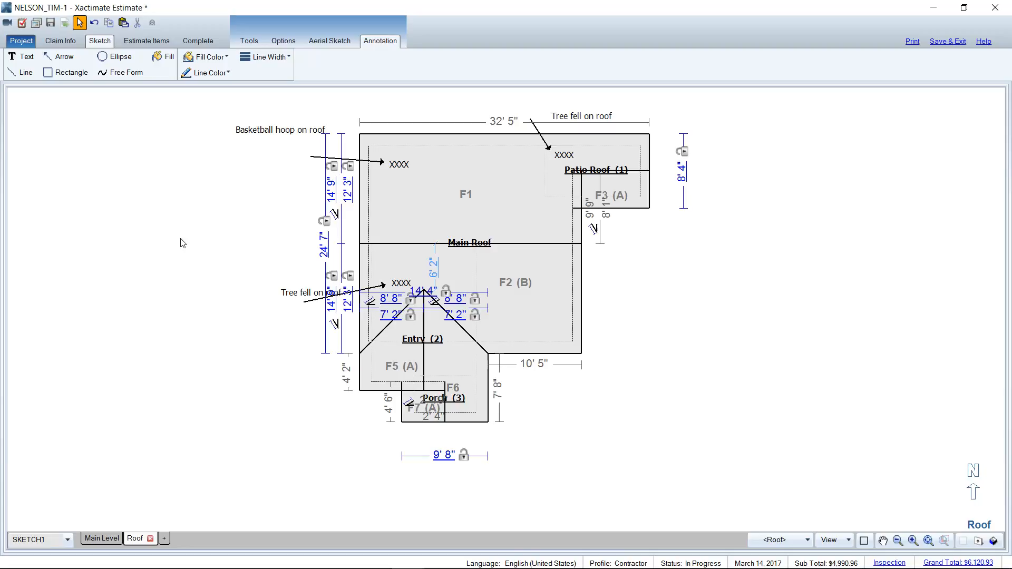
Preview the Rough Draft report, examine how the Roof page prints with its annotations, and close the preview and report options
{"action": "left_click", "coordinate": [912, 41]}
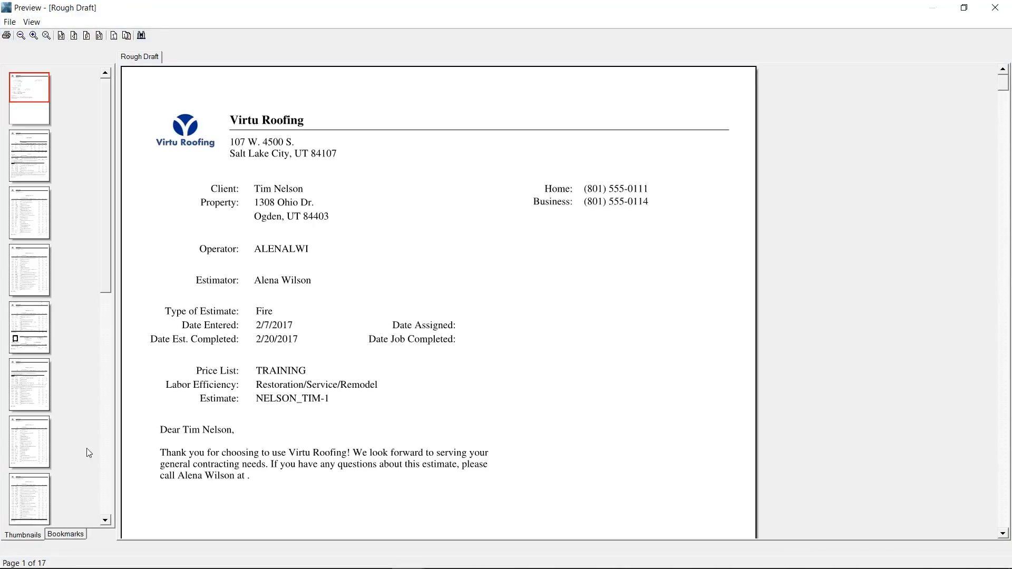
{"action": "scroll", "coordinate": [74, 454], "scroll_direction": "down", "scroll_amount": 5}
{"action": "left_click", "coordinate": [37, 421]}
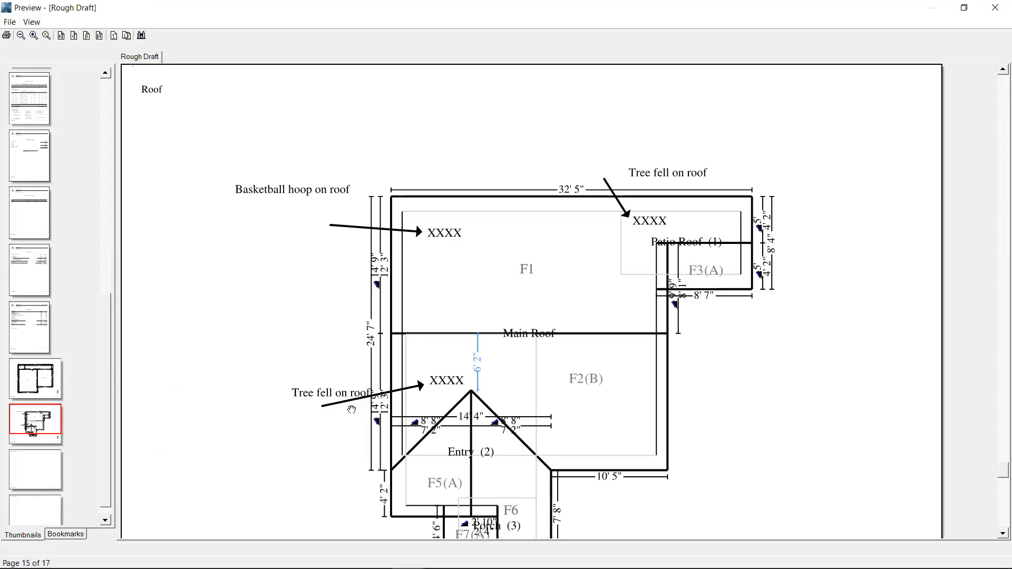
{"action": "scroll", "coordinate": [251, 344], "scroll_direction": "down", "scroll_amount": 1}
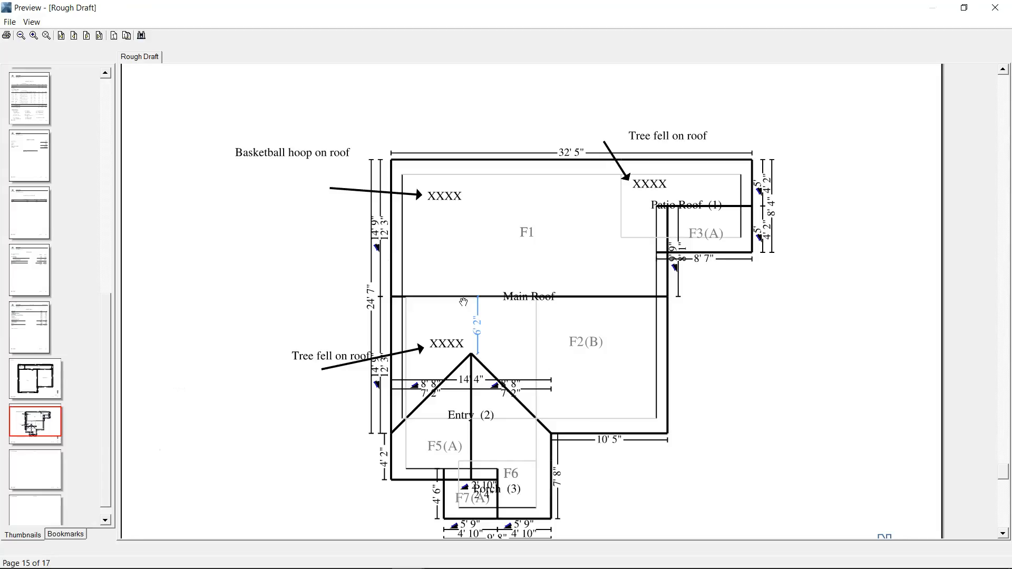
{"action": "scroll", "coordinate": [250, 290], "scroll_direction": "down", "scroll_amount": 1}
{"action": "scroll", "coordinate": [250, 290], "scroll_direction": "up", "scroll_amount": 1}
{"action": "left_click", "coordinate": [10, 21]}
{"action": "left_click", "coordinate": [27, 63]}
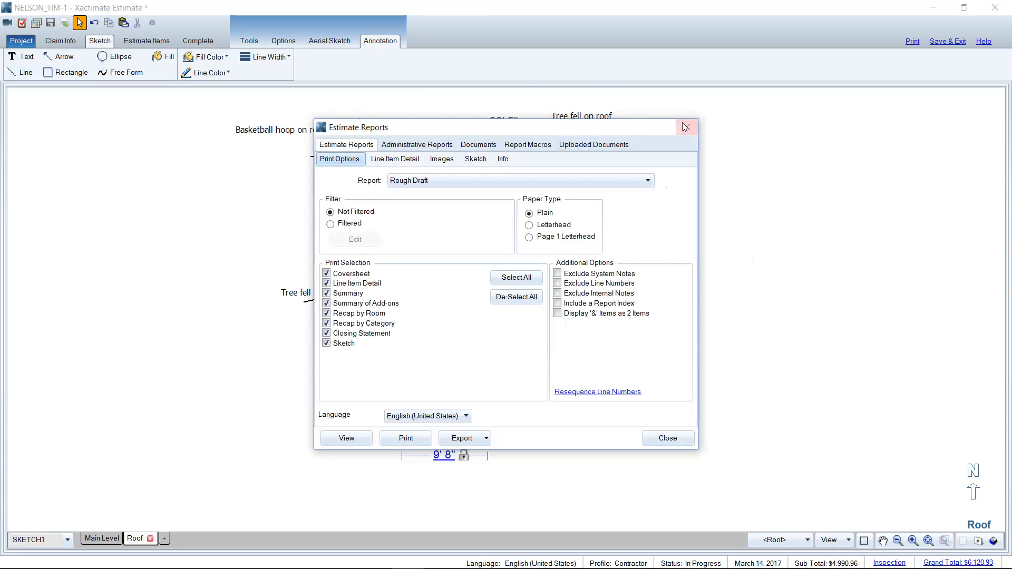
{"action": "left_click", "coordinate": [683, 128]}
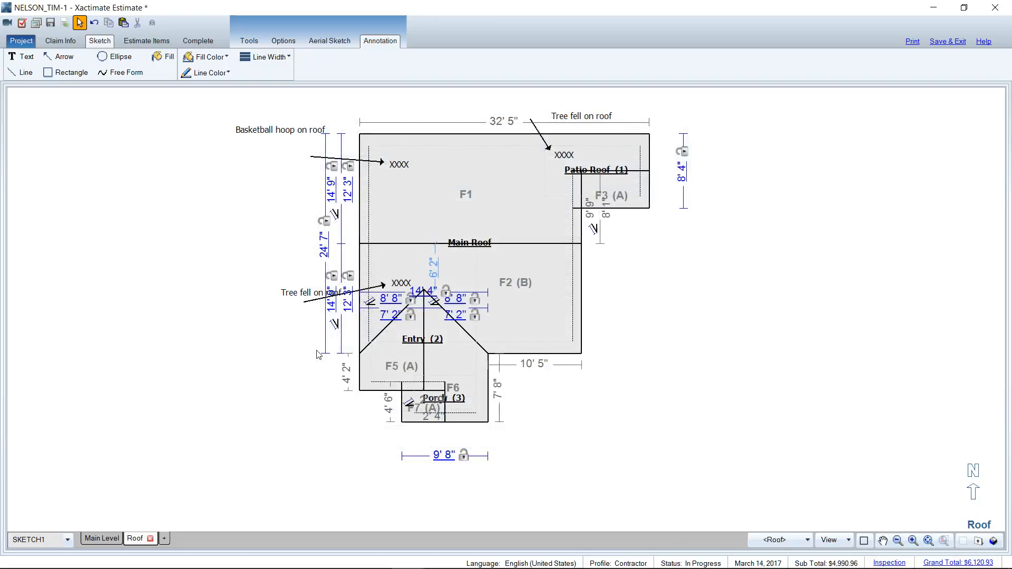
Move the "Tree fell on roof" label beside F2 and the "Basketball hoop on roof" label west, clear of the dimensions and in line with their arrows
{"action": "left_click_drag", "start_coordinate": [280, 289], "coordinate": [235, 291]}
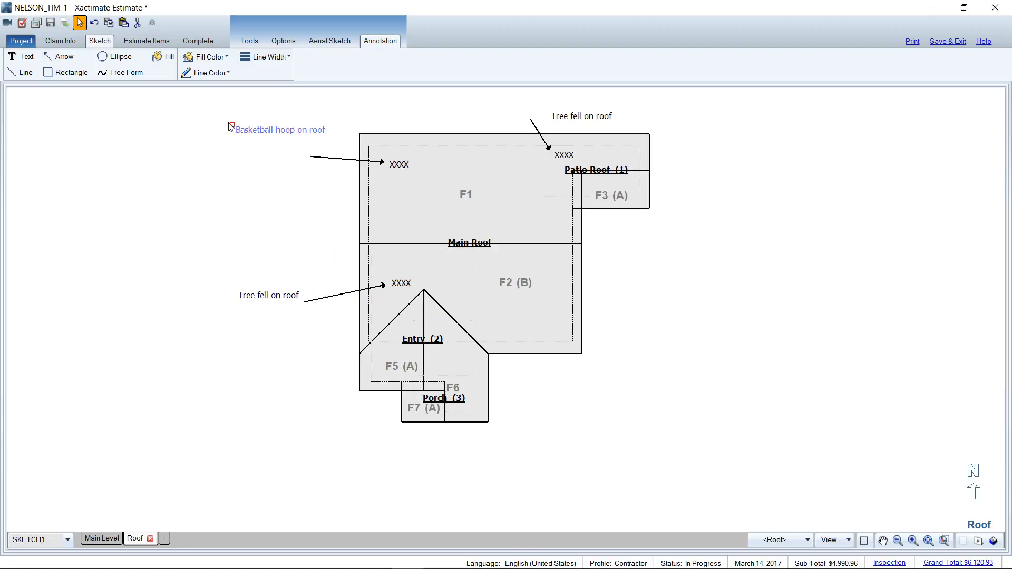
{"action": "left_click_drag", "start_coordinate": [229, 127], "coordinate": [220, 144]}
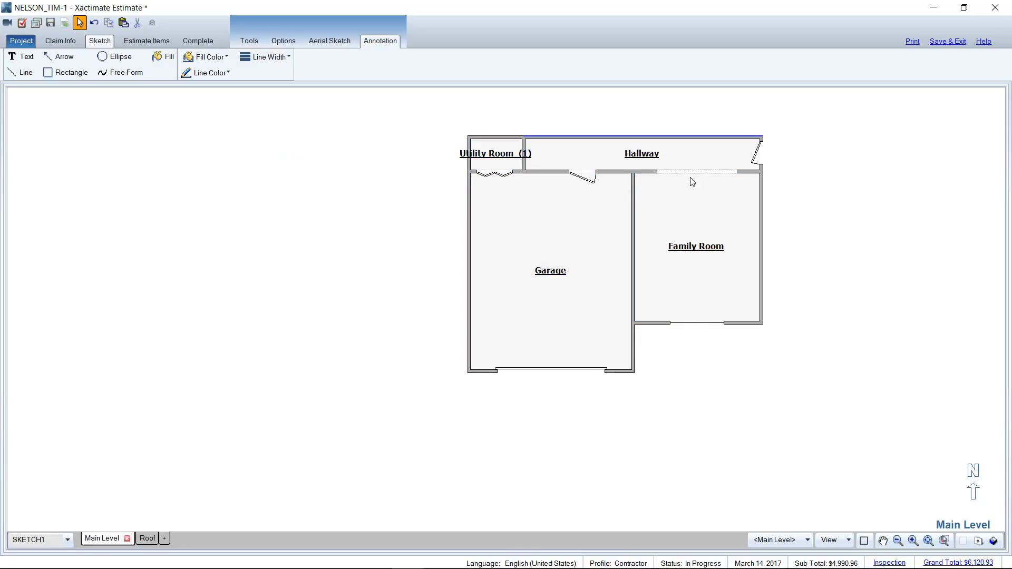
Draw an ellipse in the Garage's northwest corner, below the Utility Room doors, and fill it with light blue
{"action": "left_click", "coordinate": [317, 232]}
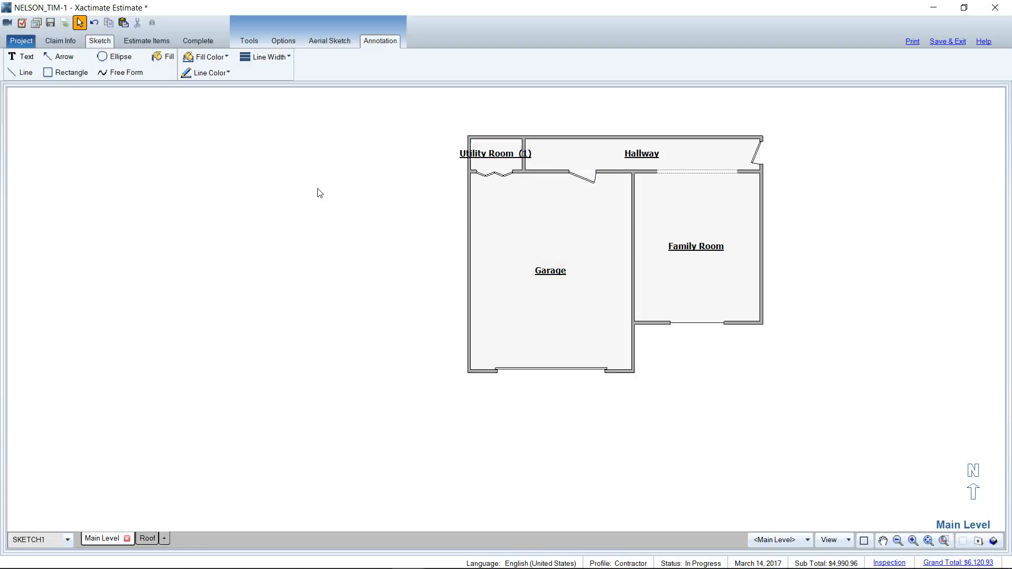
{"action": "left_click", "coordinate": [117, 59]}
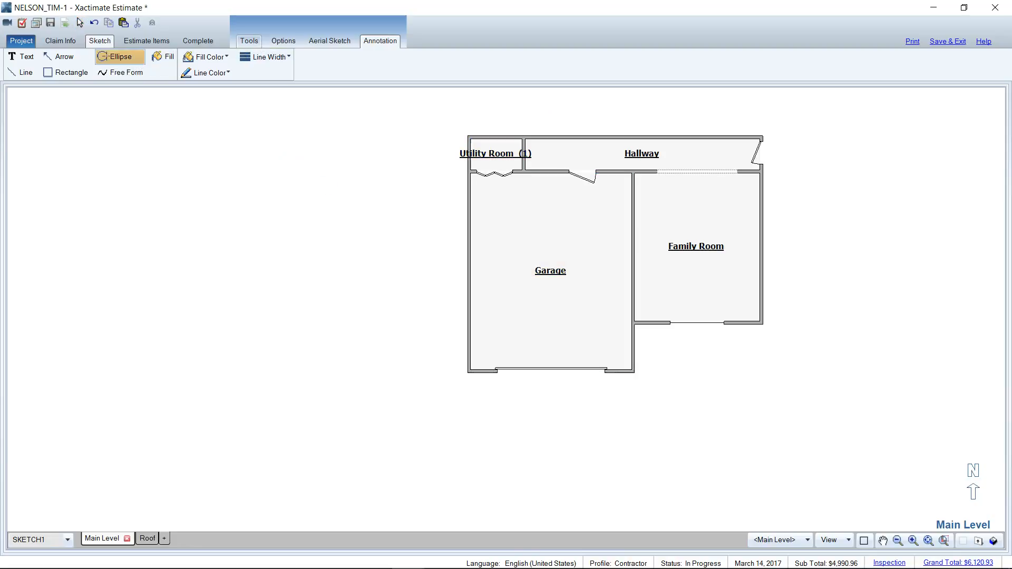
{"action": "left_click_drag", "start_coordinate": [477, 185], "coordinate": [513, 217]}
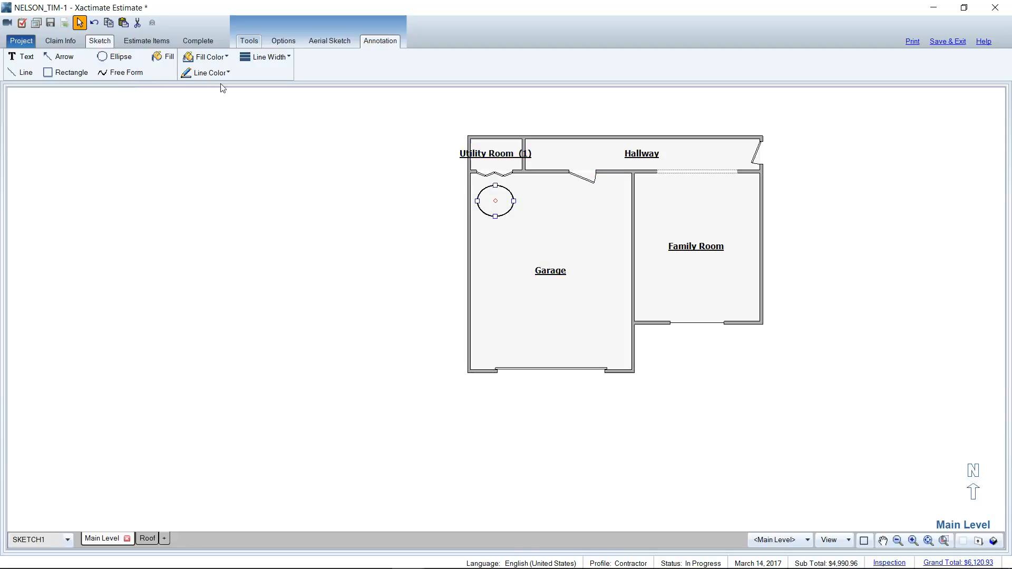
{"action": "left_click", "coordinate": [208, 57]}
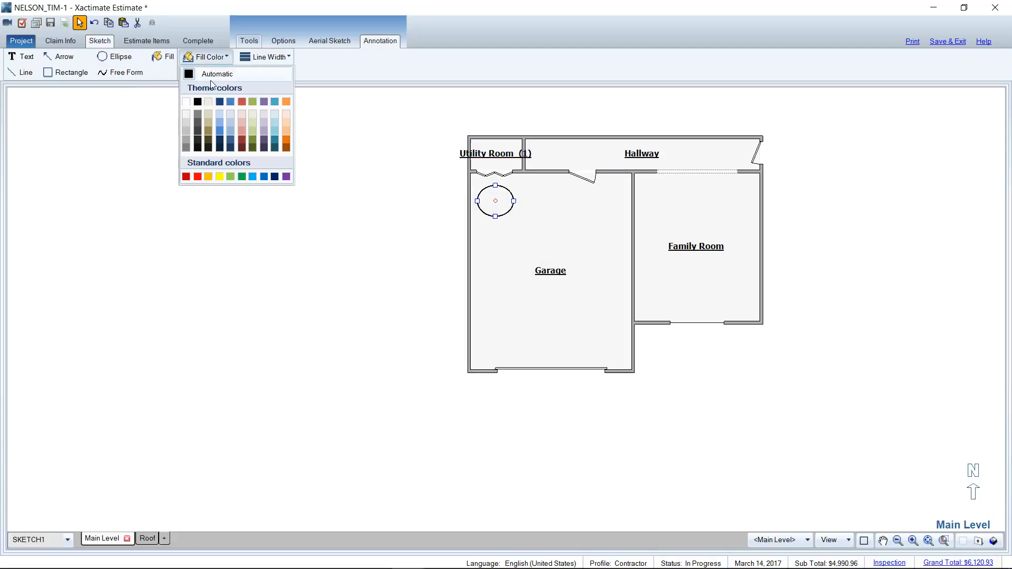
{"action": "left_click", "coordinate": [251, 177]}
{"action": "left_click", "coordinate": [505, 207]}
Add the text annotation "Moisture found at ceiling" just west of the Garage, level with the blue ellipse
{"action": "left_click", "coordinate": [21, 57]}
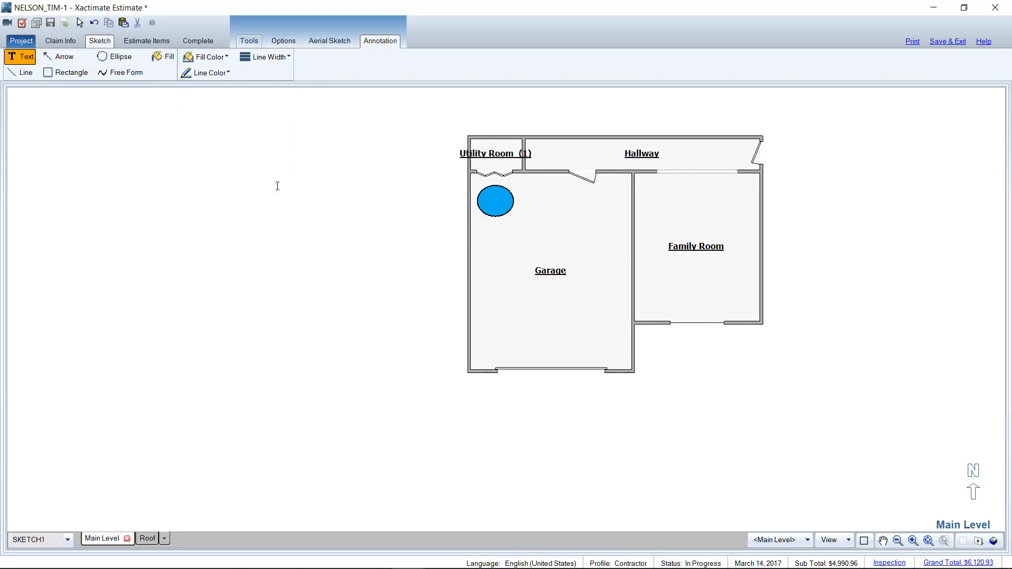
{"action": "left_click", "coordinate": [367, 200]}
{"action": "type", "text": "Mois"}
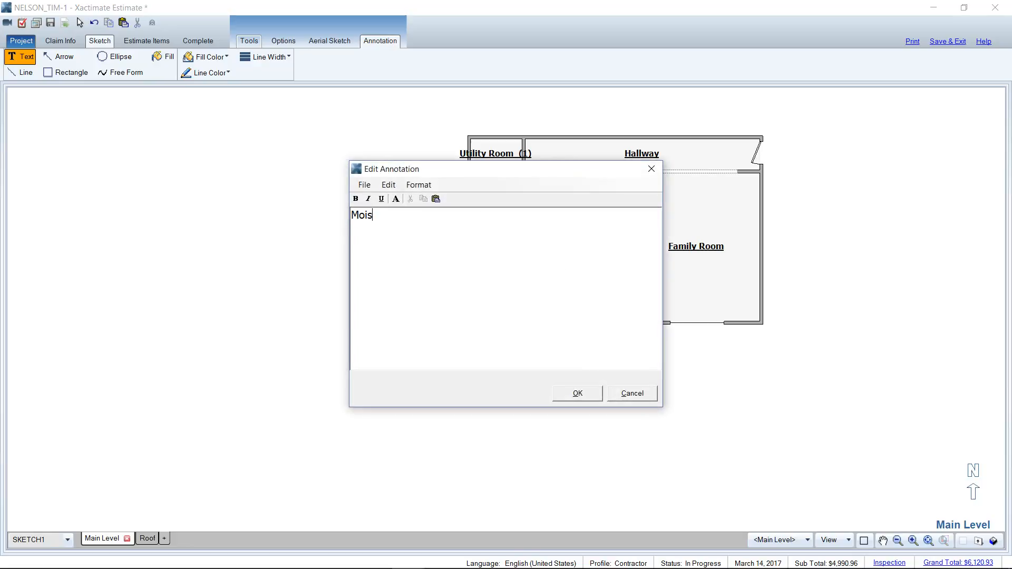
{"action": "type", "text": "ture found at ceiling"}
{"action": "key", "text": "Return"}
Draw an arrow from outside the west wall to the blue ellipse's center and move the moisture label northwest to the arrow's tail
{"action": "left_click", "coordinate": [60, 57]}
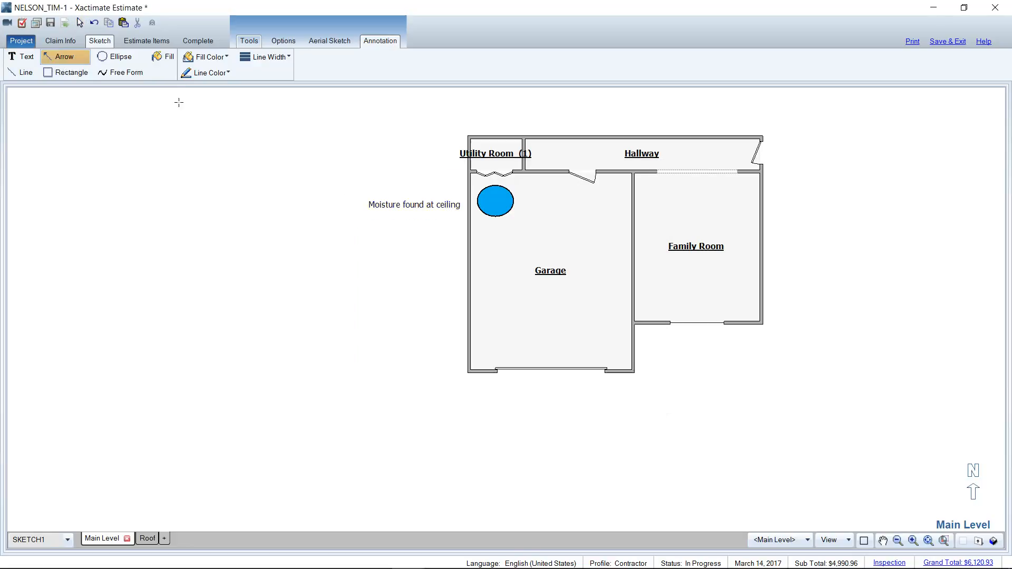
{"action": "left_click_drag", "start_coordinate": [435, 193], "coordinate": [496, 201]}
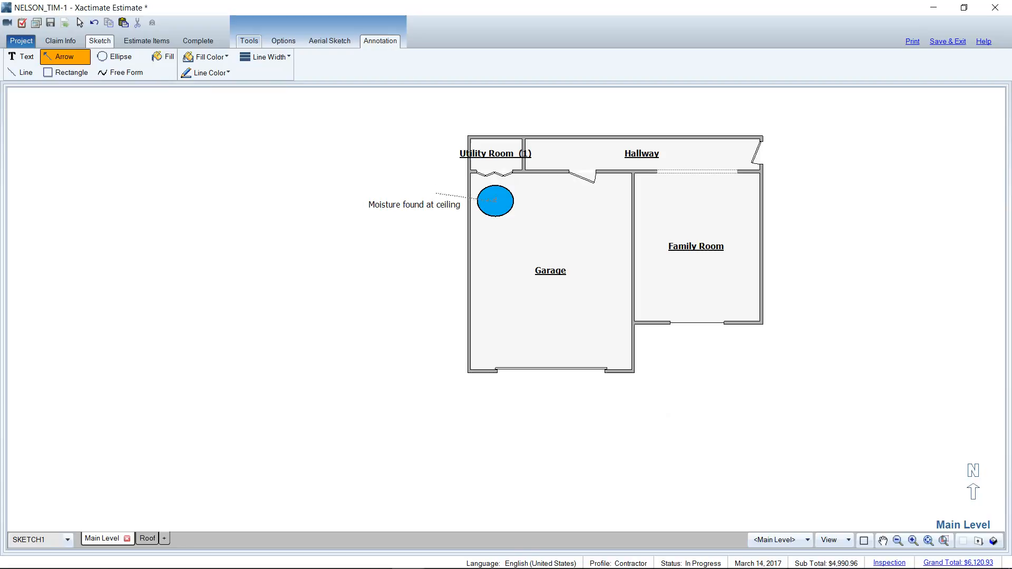
{"action": "left_click_drag", "start_coordinate": [367, 204], "coordinate": [337, 187]}
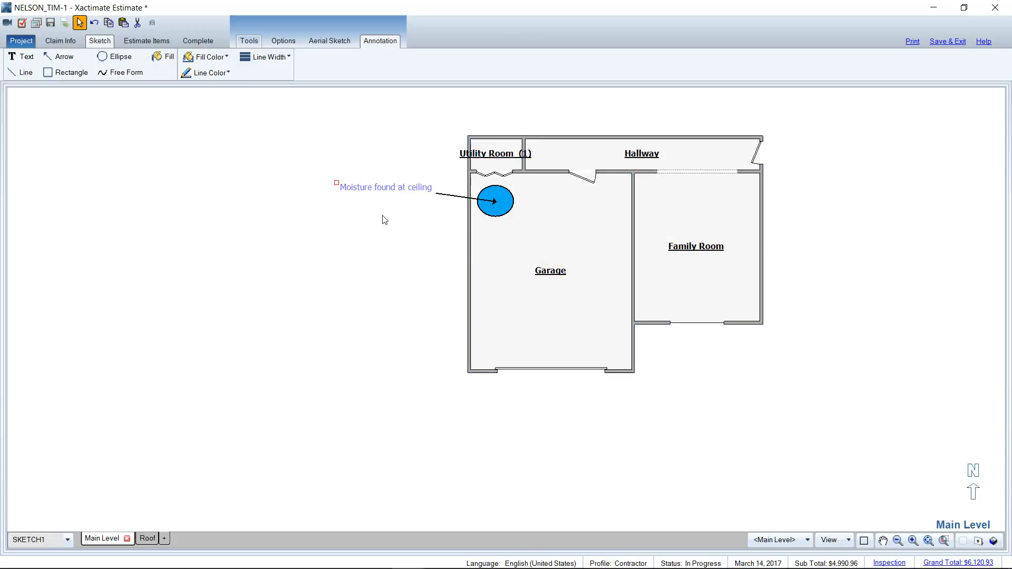
Draw a flat ellipse at the Hallway's east end and a larger one in the Family Room's southern part, both filled light blue
{"action": "left_click", "coordinate": [113, 57]}
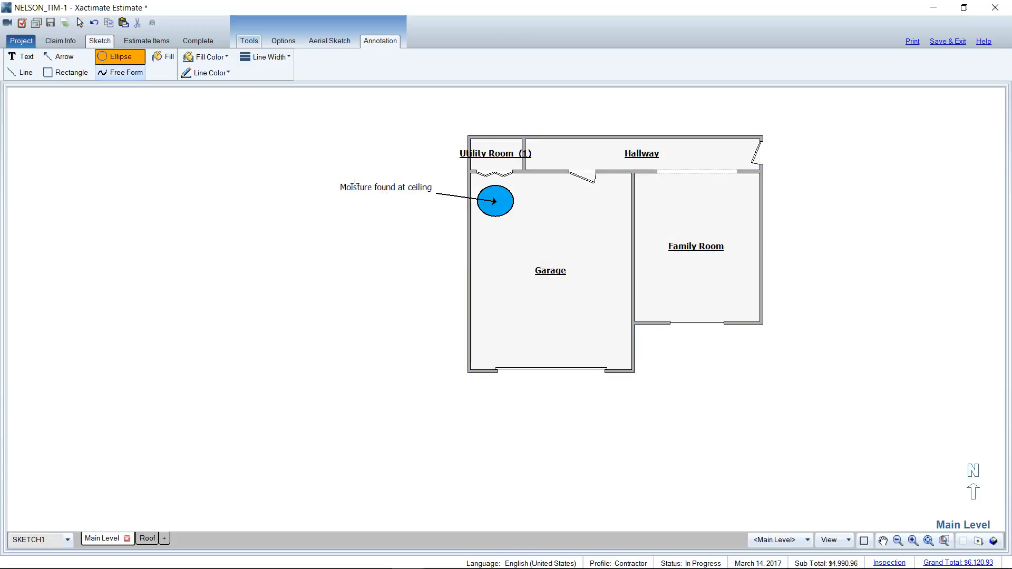
{"action": "left_click_drag", "start_coordinate": [673, 144], "coordinate": [744, 156]}
{"action": "left_click", "coordinate": [116, 57]}
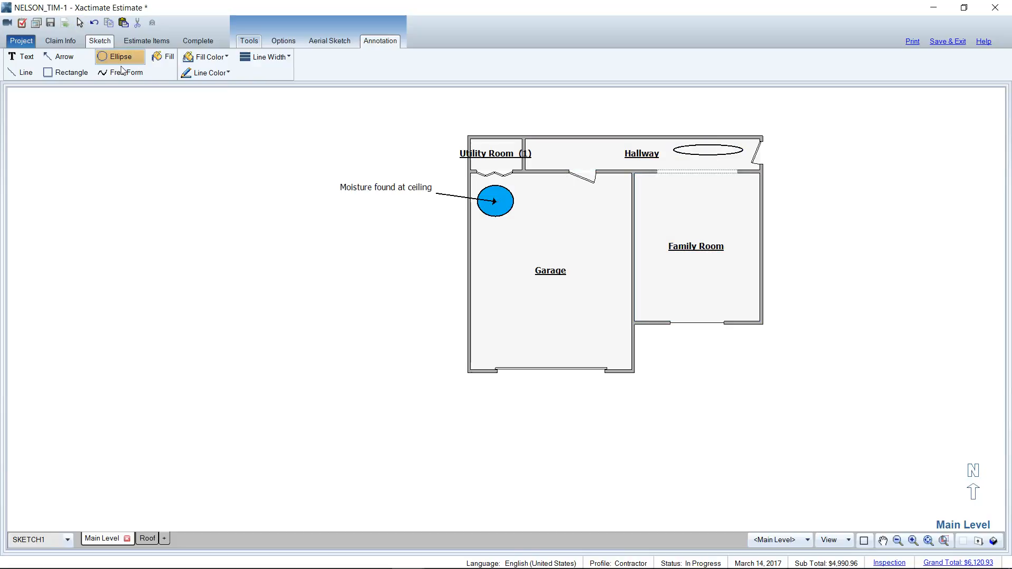
{"action": "left_click_drag", "start_coordinate": [657, 282], "coordinate": [753, 315]}
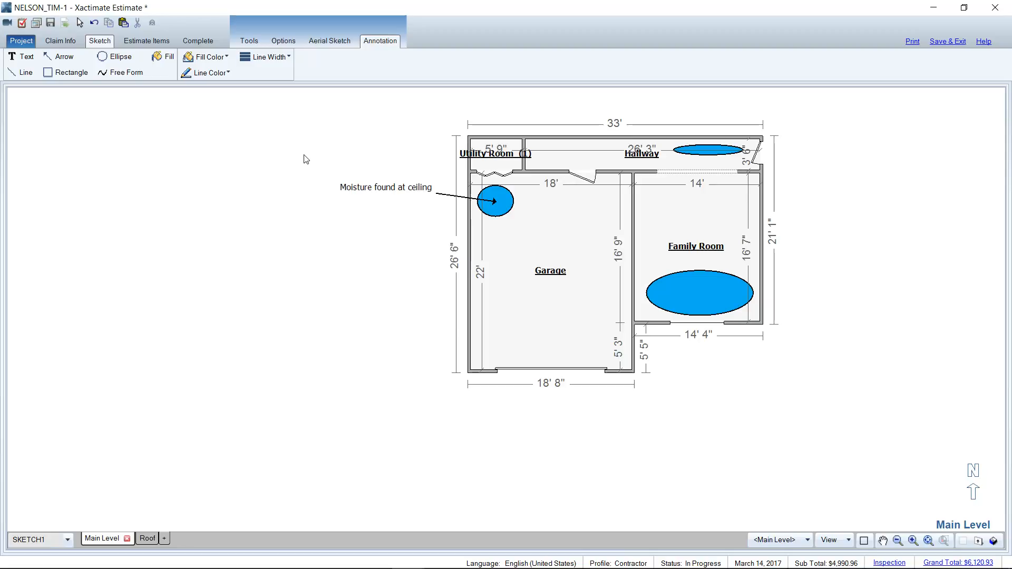
Show the Images window, place the Ceiling Damage image on the Garage's blue ellipse, and close the image details
{"action": "left_click", "coordinate": [283, 42]}
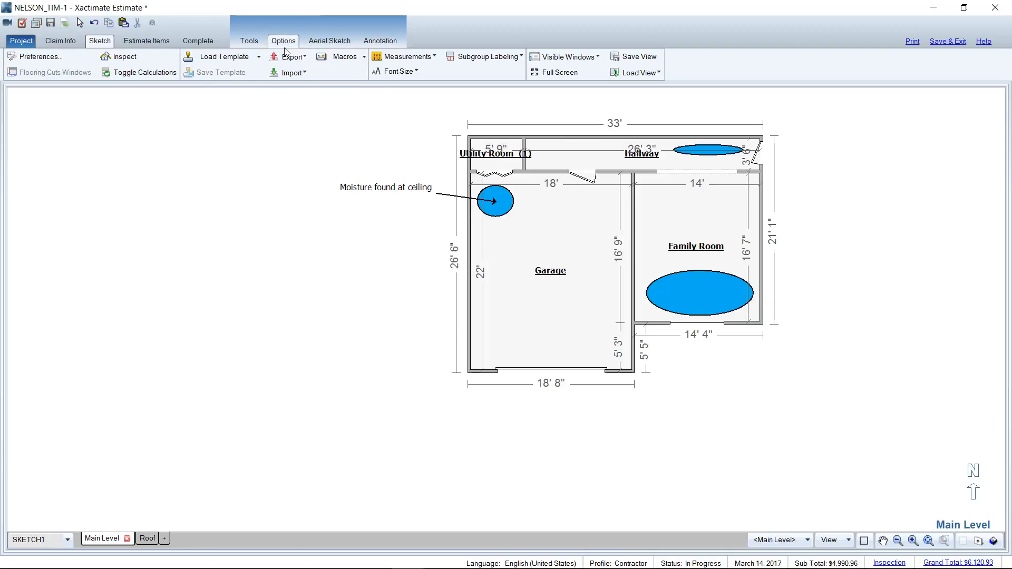
{"action": "left_click", "coordinate": [597, 57]}
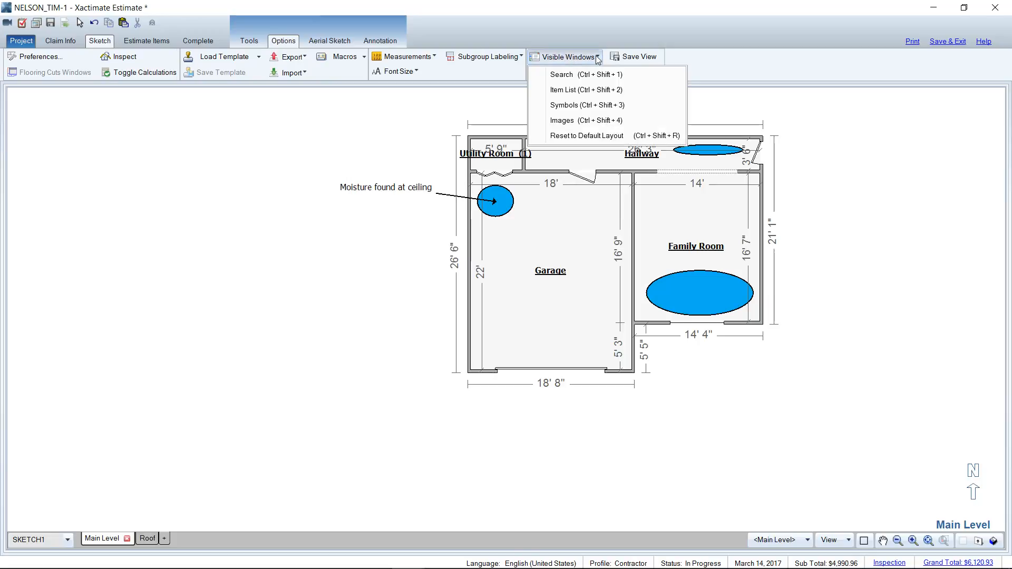
{"action": "left_click", "coordinate": [584, 125]}
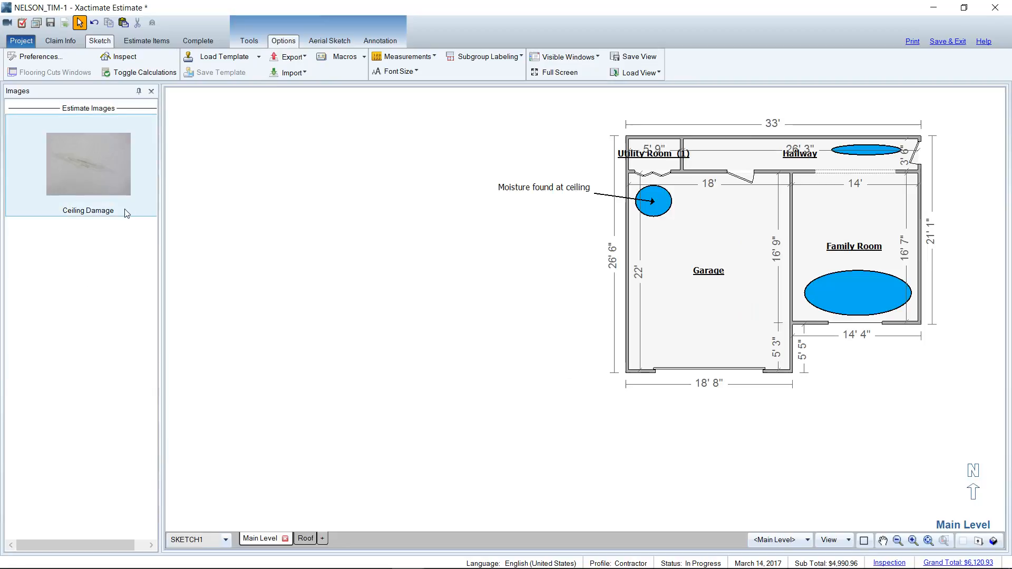
{"action": "mouse_move", "coordinate": [84, 156]}
{"action": "left_mouse_down"}
{"action": "mouse_move", "coordinate": [134, 221]}
{"action": "mouse_move", "coordinate": [316, 279]}
{"action": "mouse_move", "coordinate": [490, 277]}
{"action": "mouse_move", "coordinate": [638, 207]}
{"action": "left_mouse_up"}
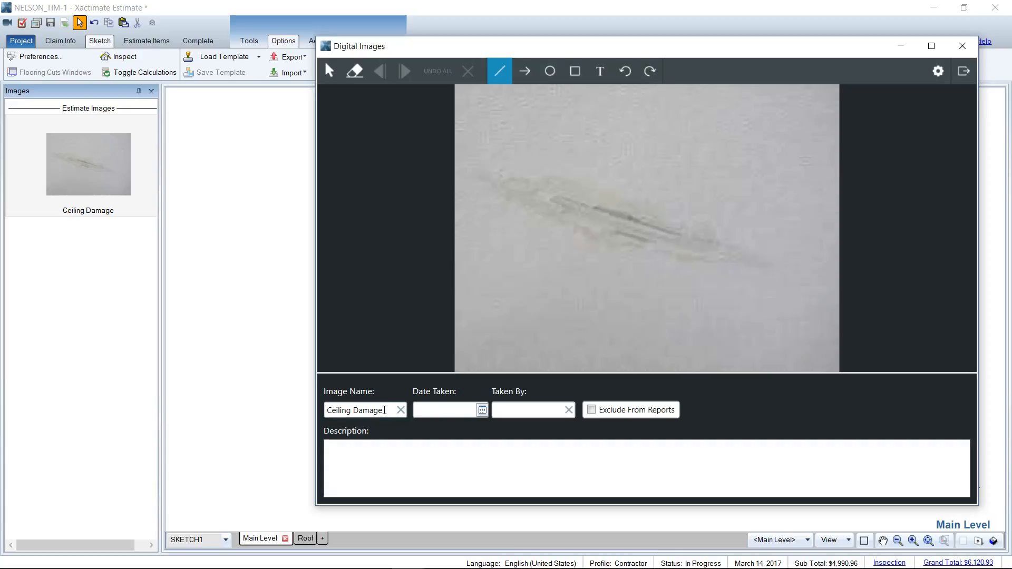
{"action": "left_click", "coordinate": [968, 49]}
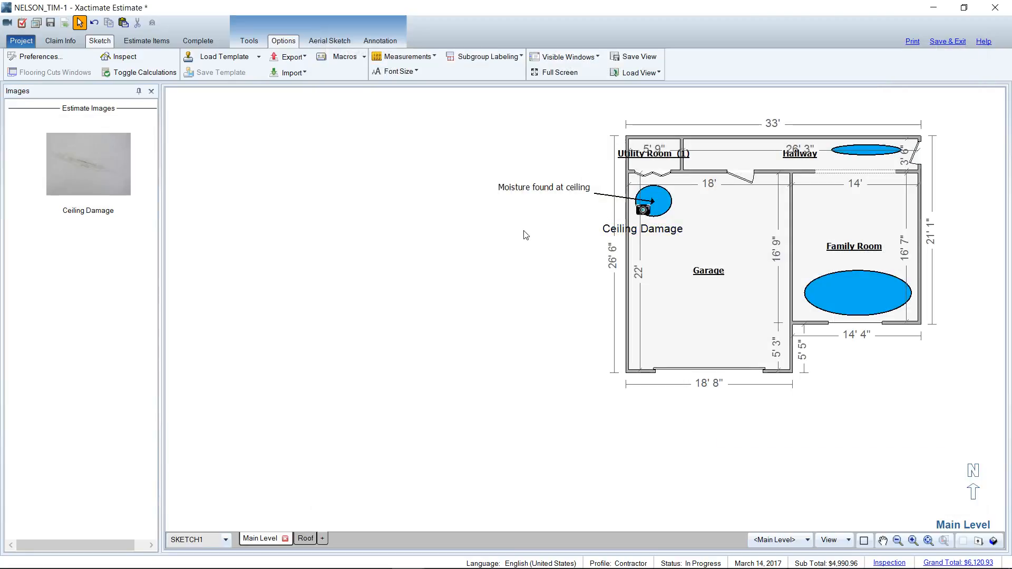
Preview the Rough Draft report, examine how the Main Level page prints with its annotations and image marker, and close the preview and report options
{"action": "left_click", "coordinate": [912, 42]}
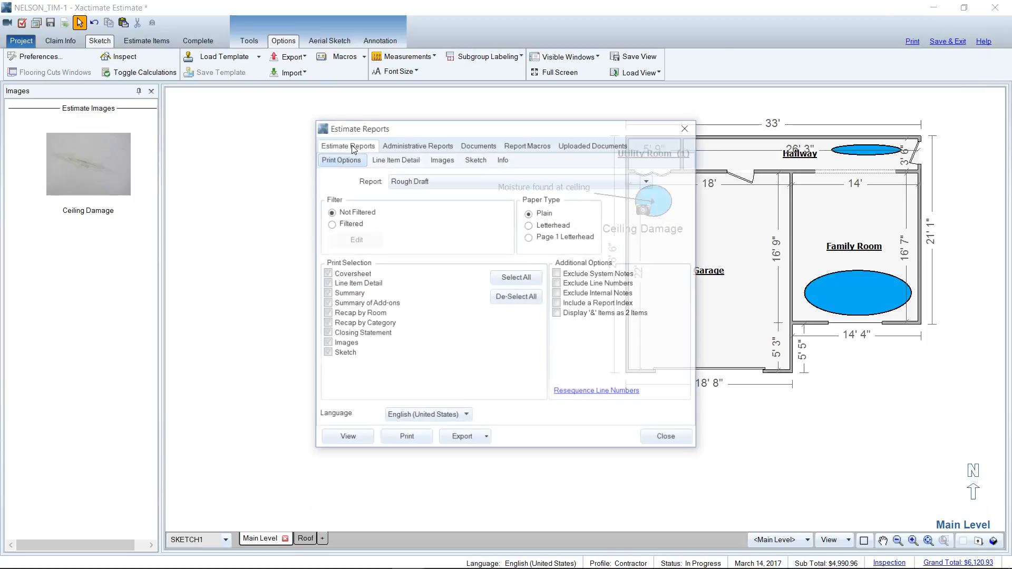
{"action": "left_click", "coordinate": [348, 440]}
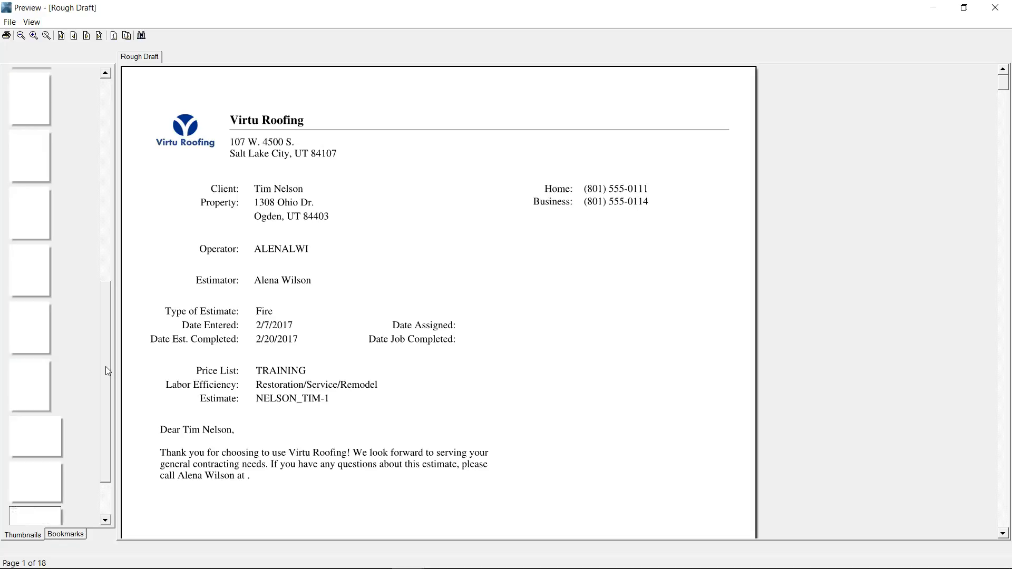
{"action": "left_click", "coordinate": [35, 311]}
{"action": "left_click", "coordinate": [35, 363]}
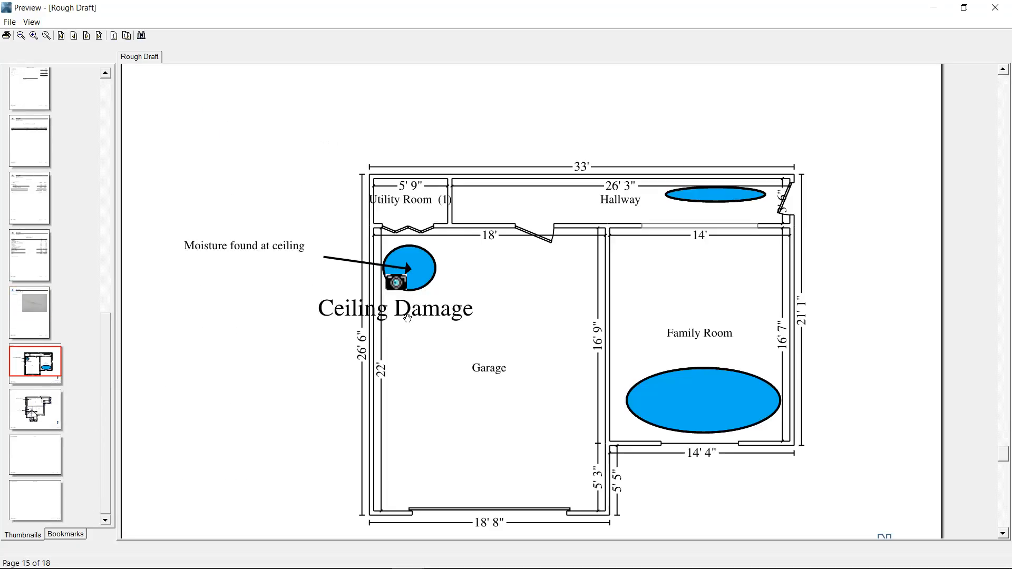
{"action": "left_click", "coordinate": [407, 317]}
{"action": "left_click", "coordinate": [14, 24]}
{"action": "left_click", "coordinate": [22, 64]}
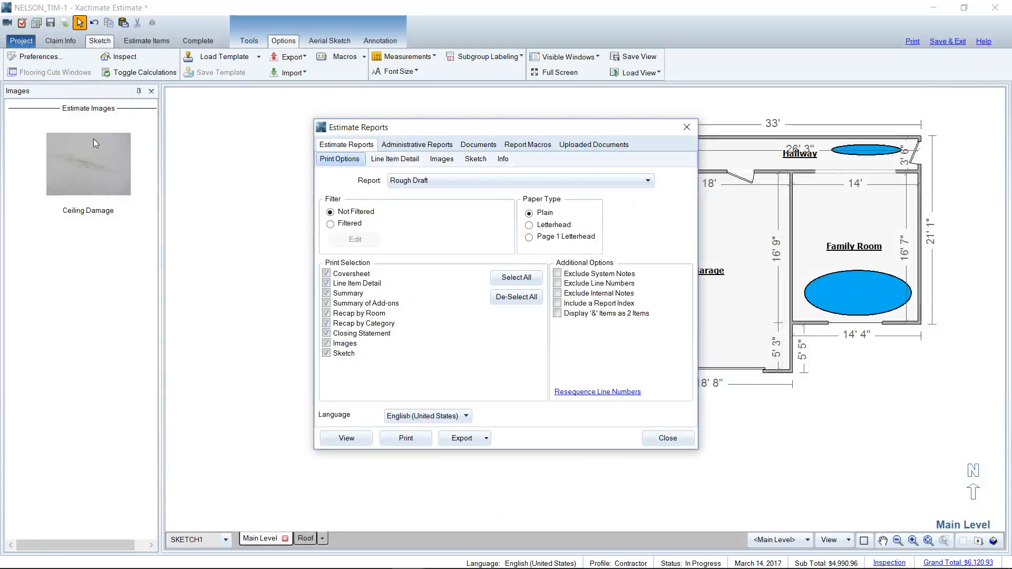
{"action": "left_click", "coordinate": [667, 438]}
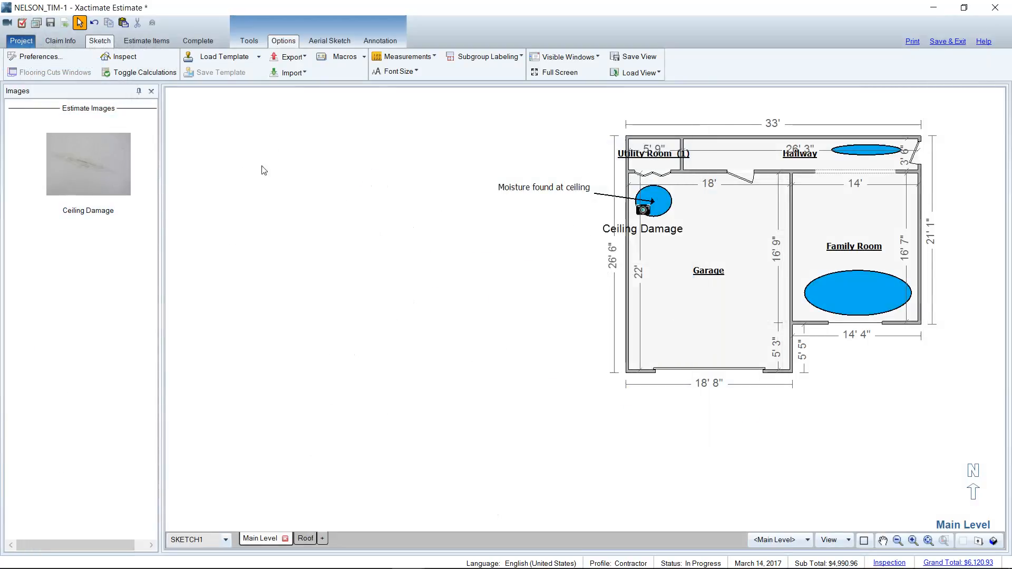
{"action": "left_click", "coordinate": [569, 58]}
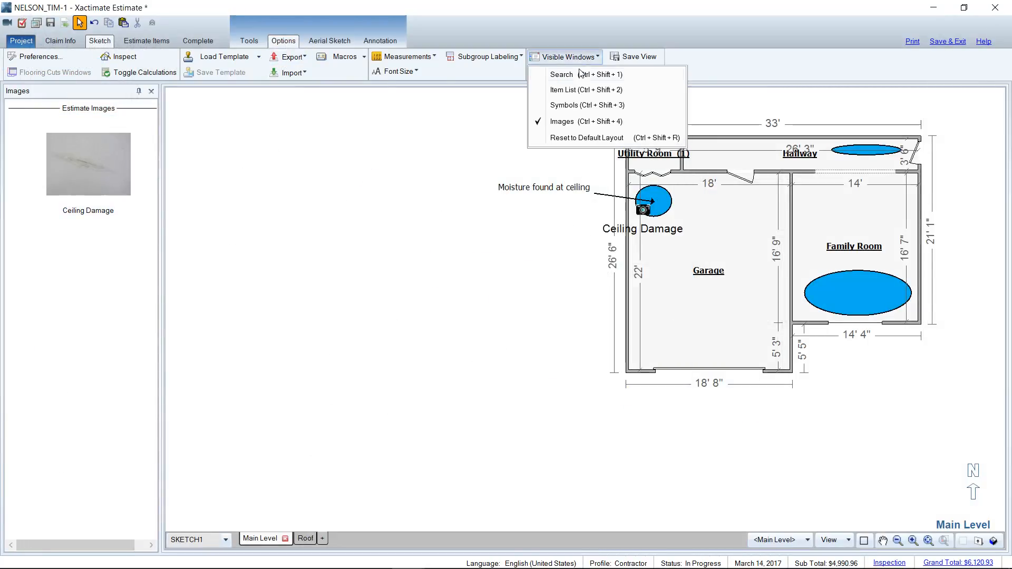
{"action": "left_click", "coordinate": [420, 164]}
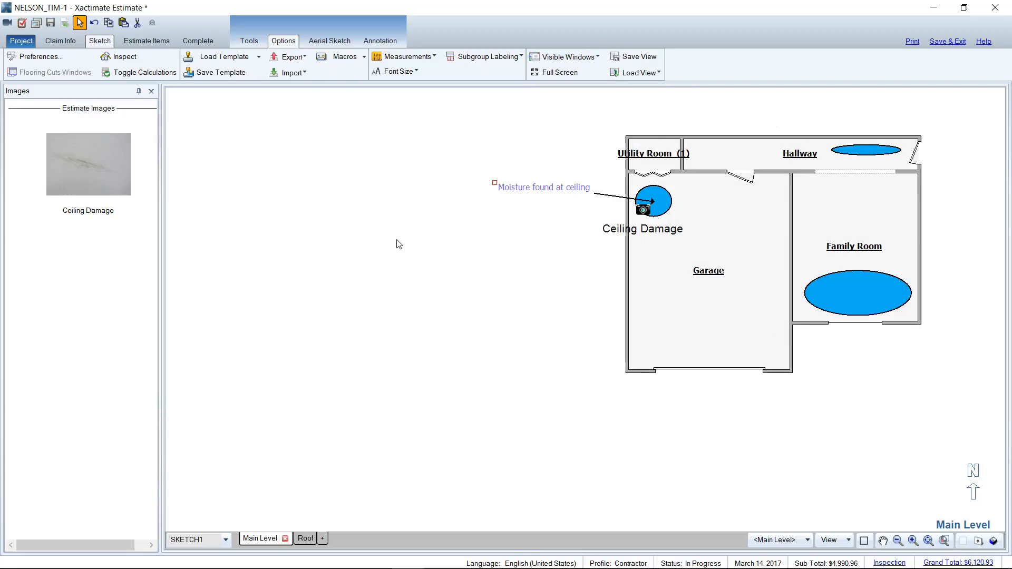